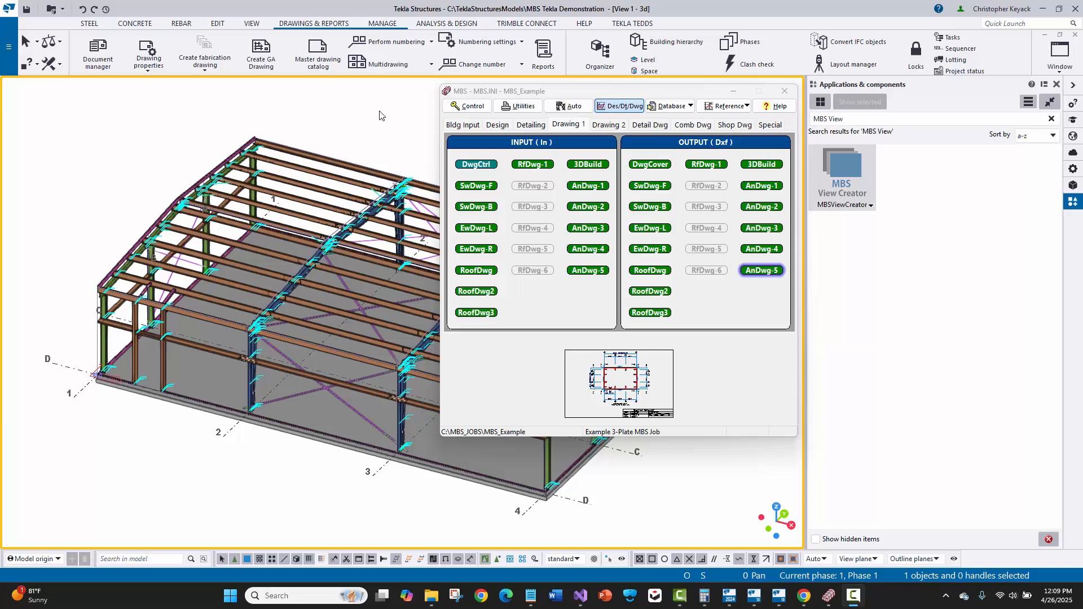
Step: Make all cells on the Drawing 1 screen of the MBS_Example job in MBS
click(466, 94)
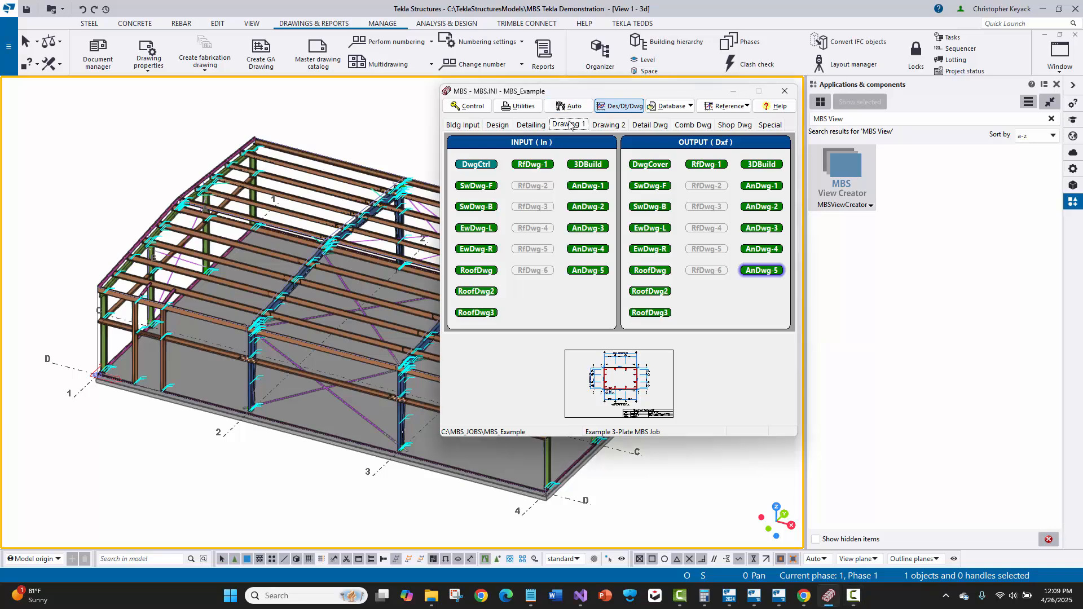
click(573, 107)
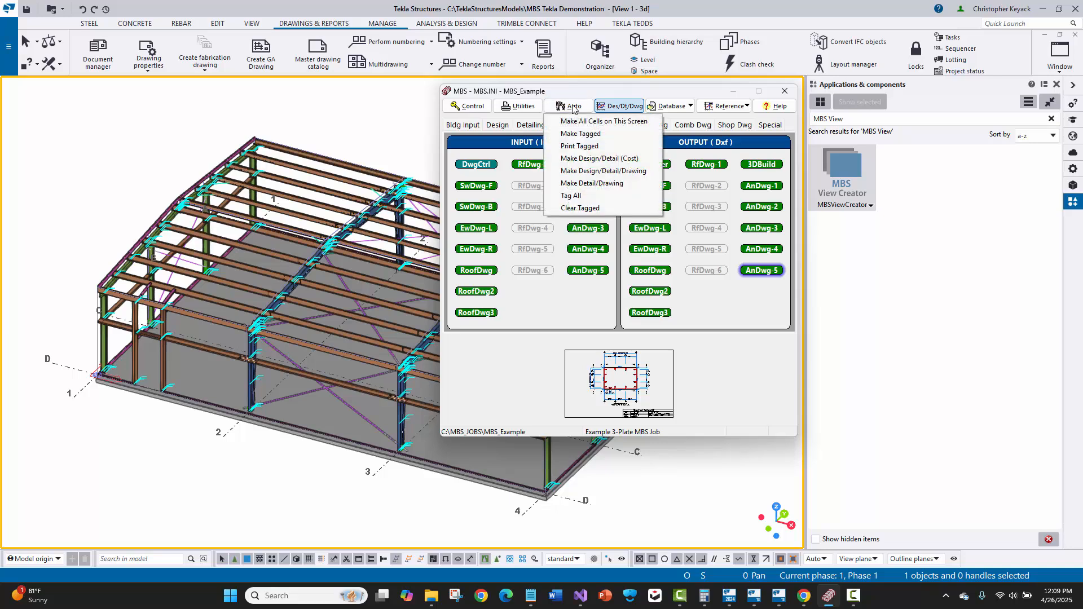
click(574, 121)
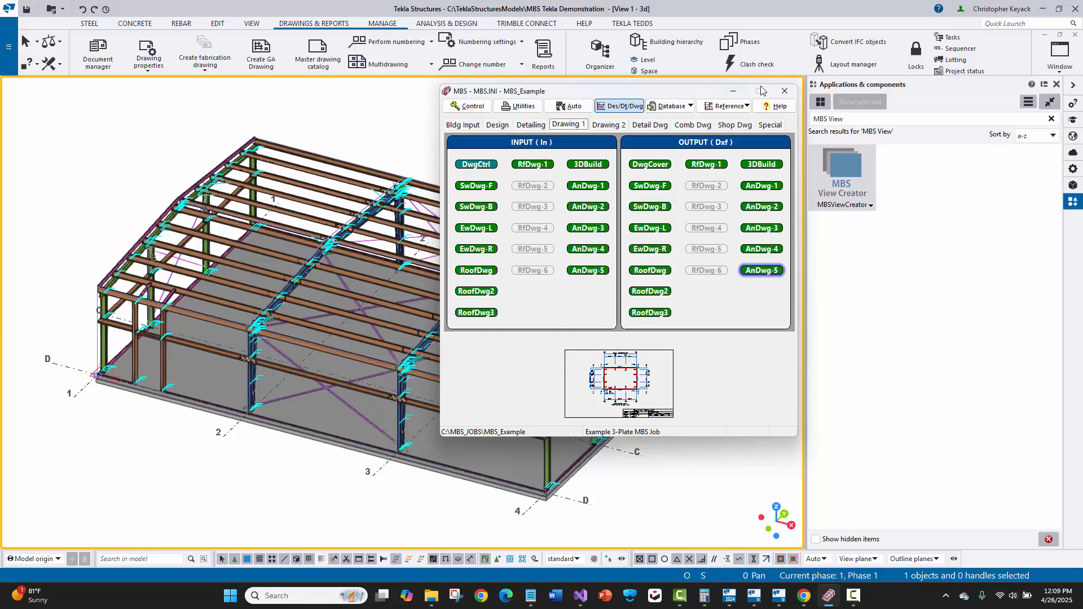
Step: Close MBS, launch the MBS View Creator in Tekla Structures and check the model's list of existing views
click(784, 91)
click(850, 169)
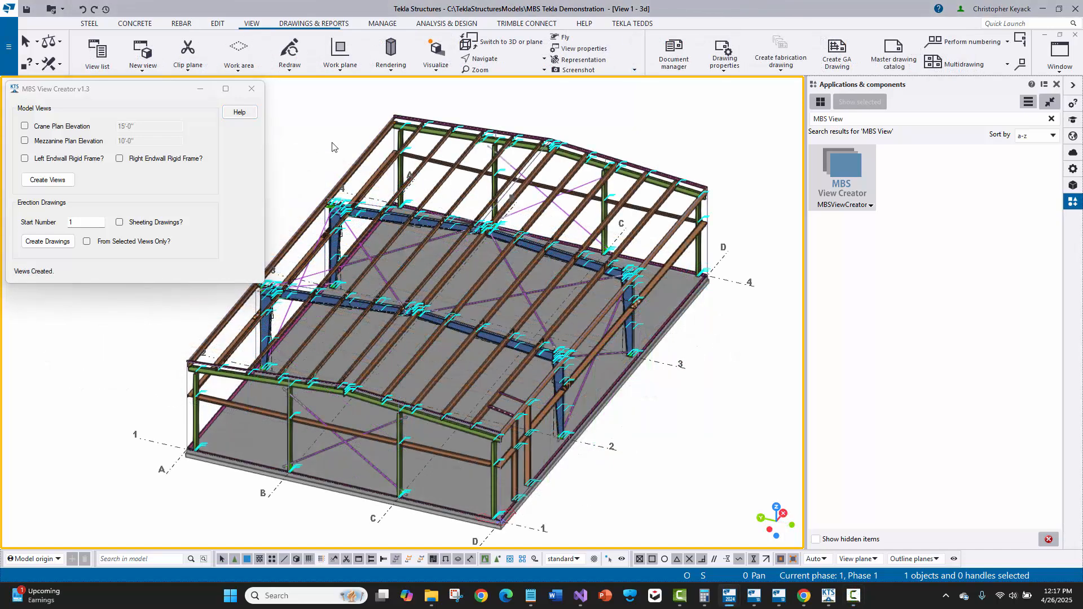
click(97, 49)
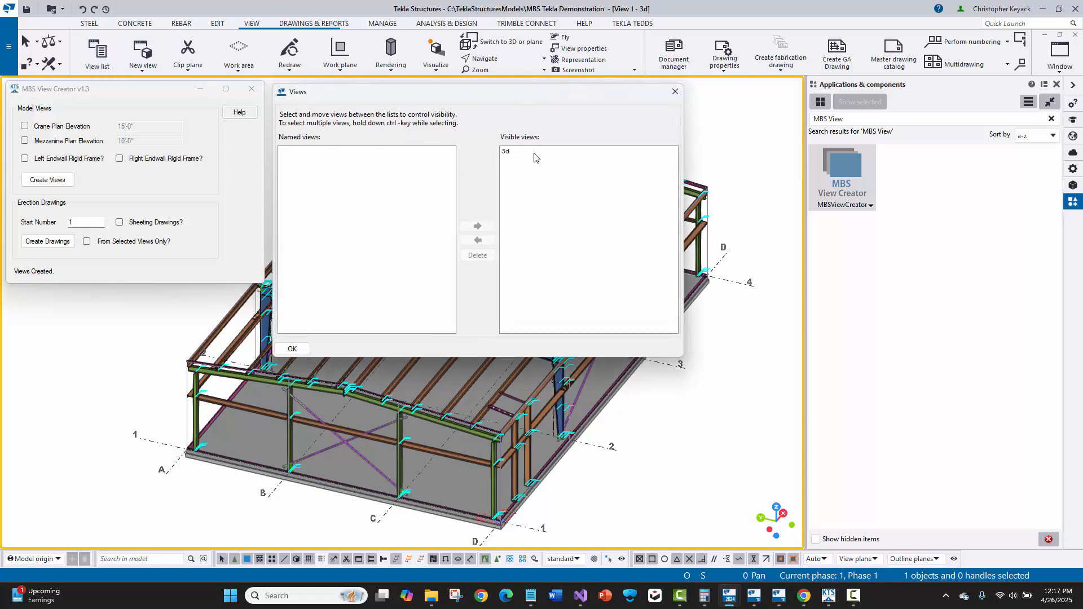
click(675, 92)
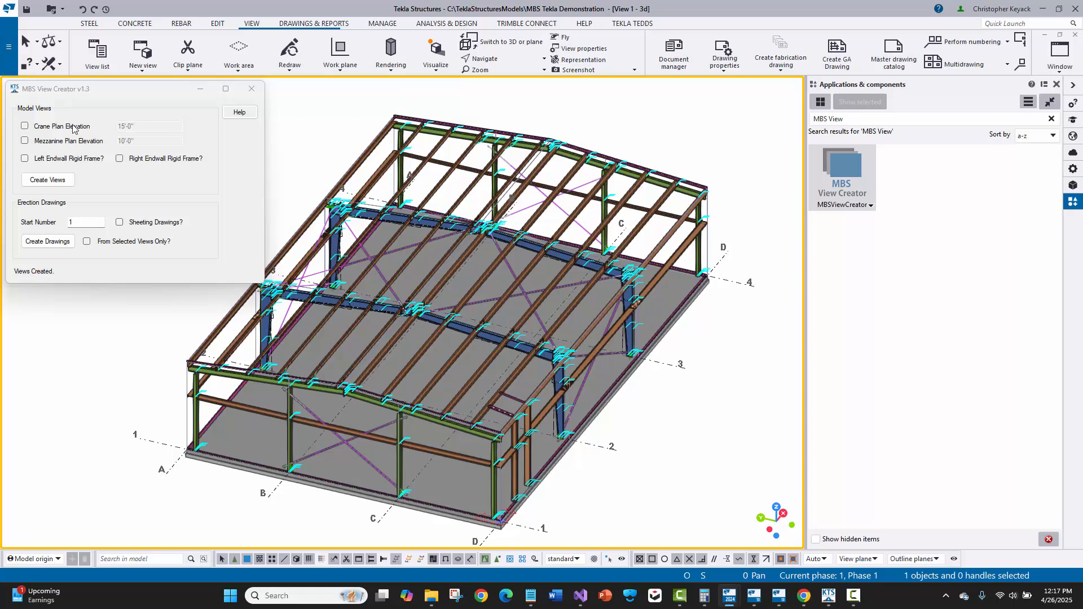
click(25, 127)
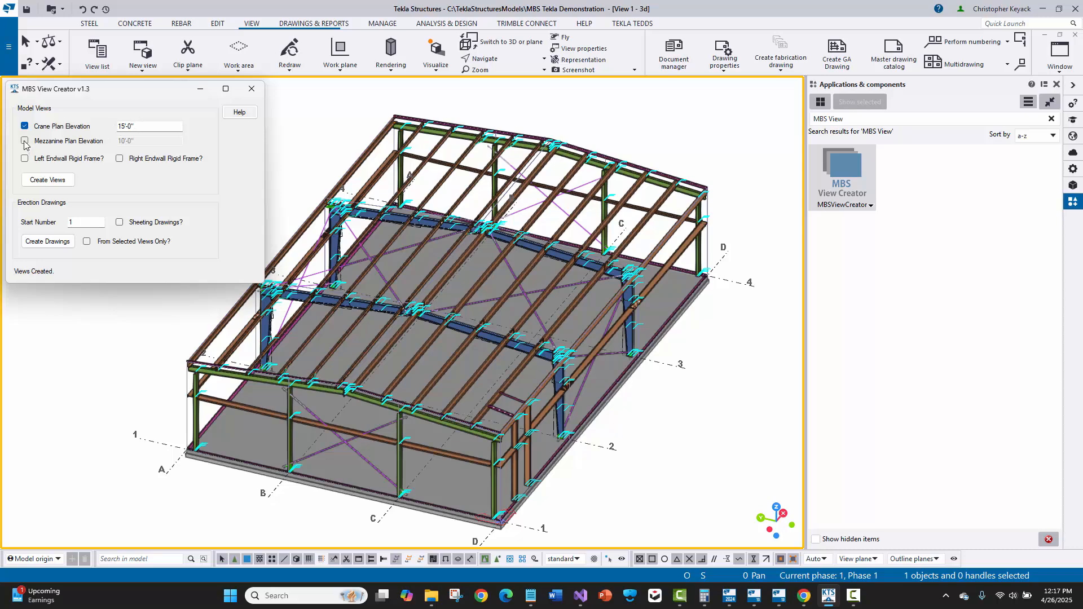
click(24, 141)
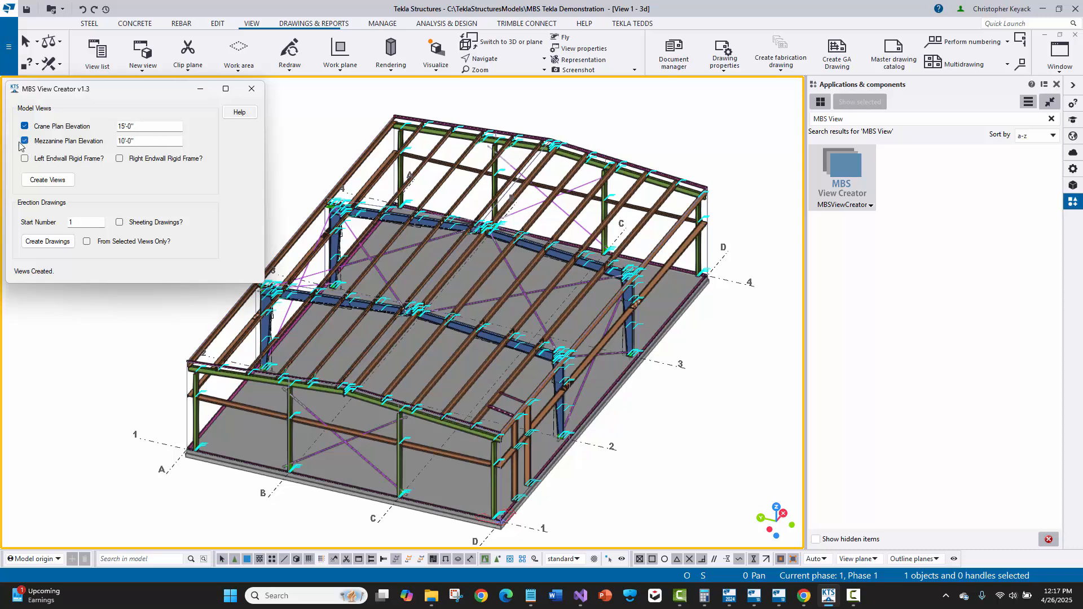
click(25, 141)
click(24, 126)
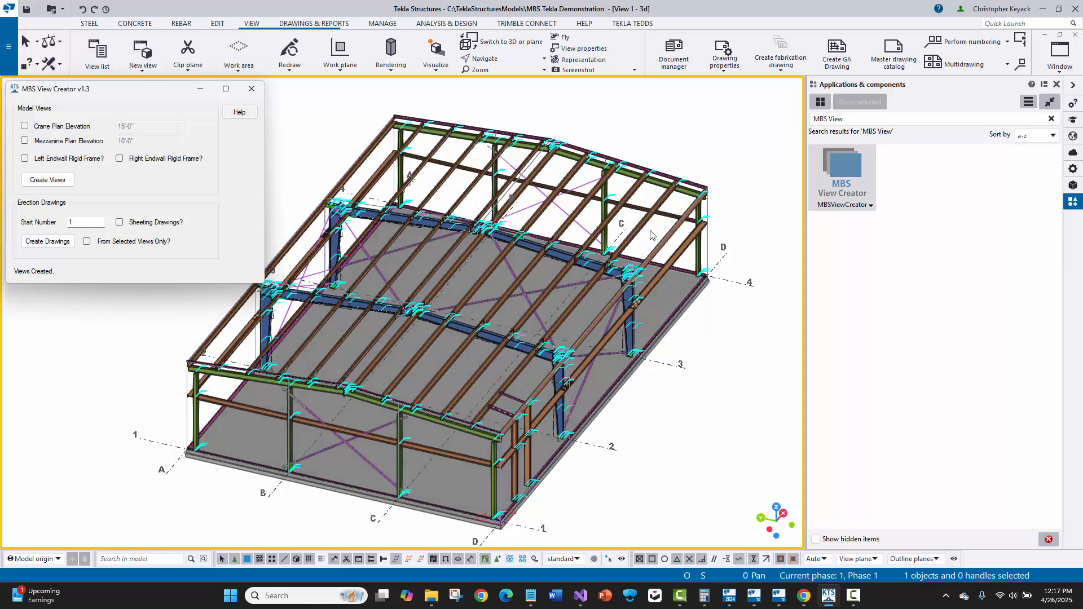
click(25, 159)
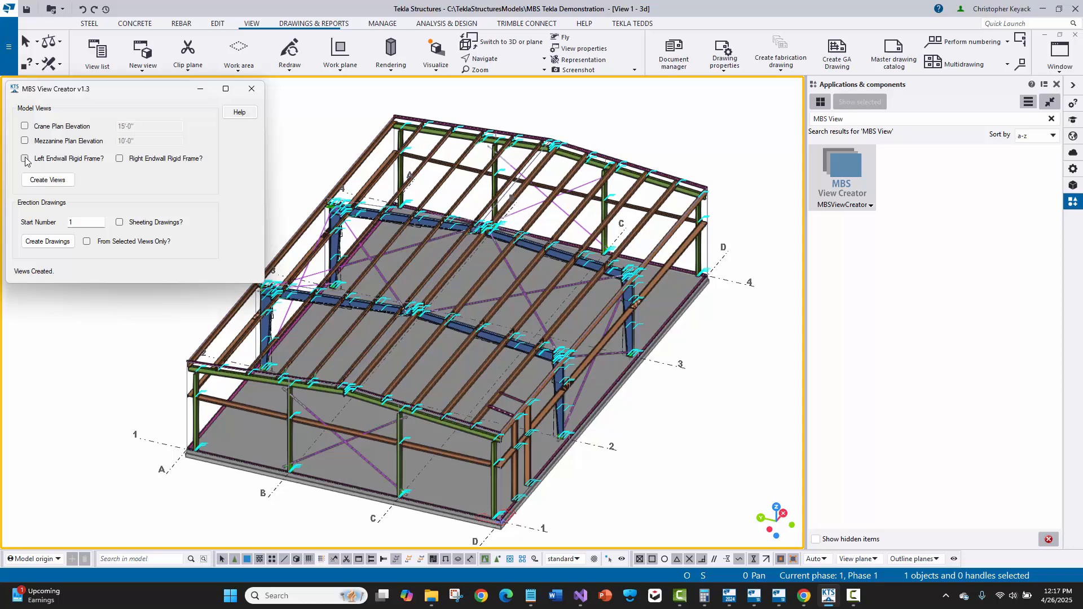
click(120, 159)
click(25, 158)
Step: Create the model views without crane, mezzanine or endwall rigid frame options and display SIDEWALL FRAMING: FRAME LINE A
click(62, 180)
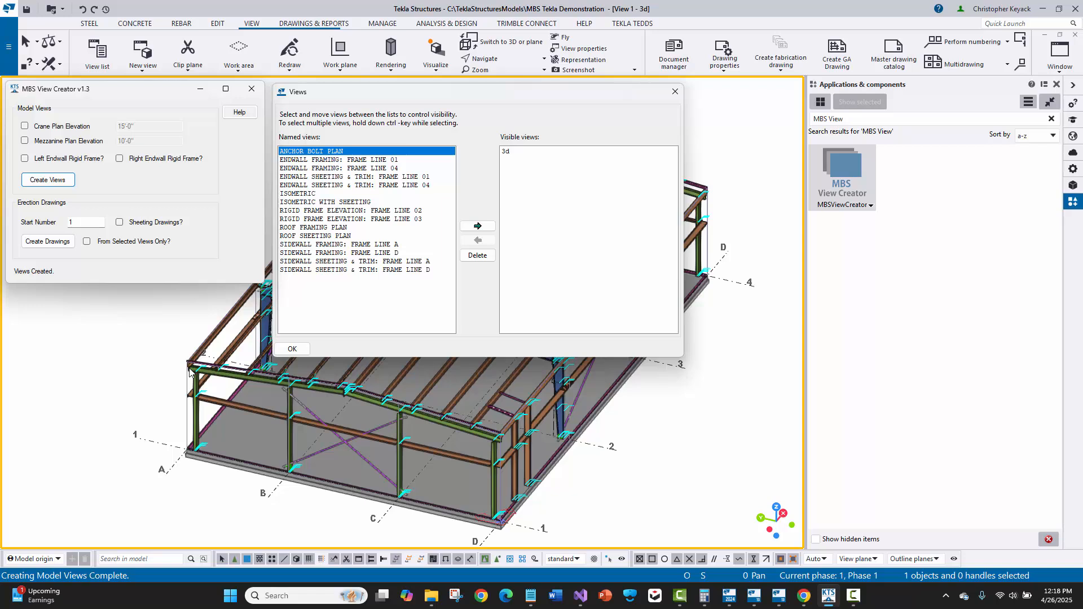
double_click(333, 247)
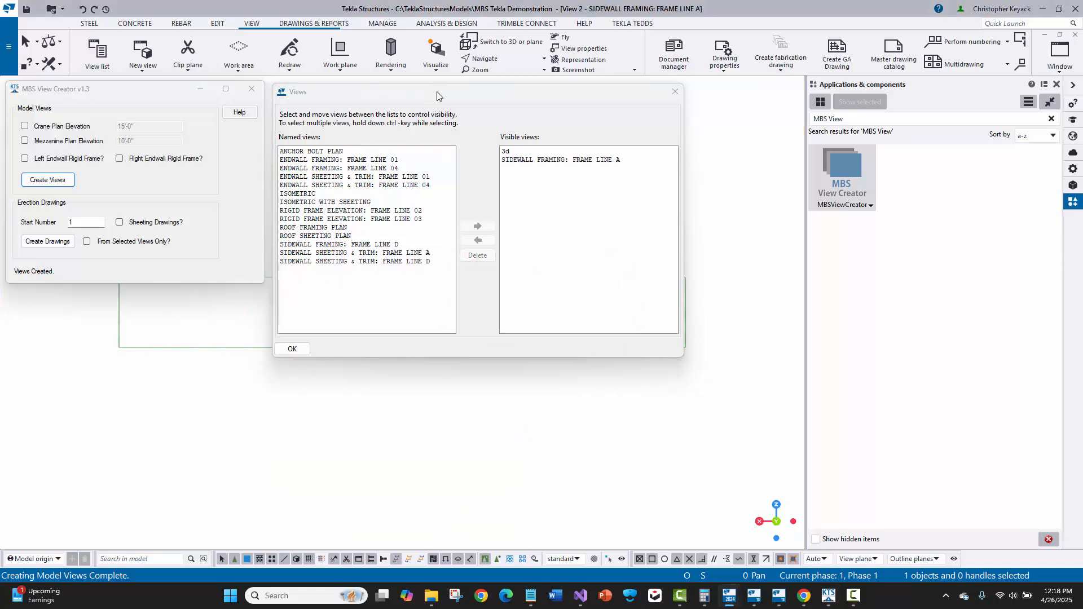
drag(437, 96, 441, 385)
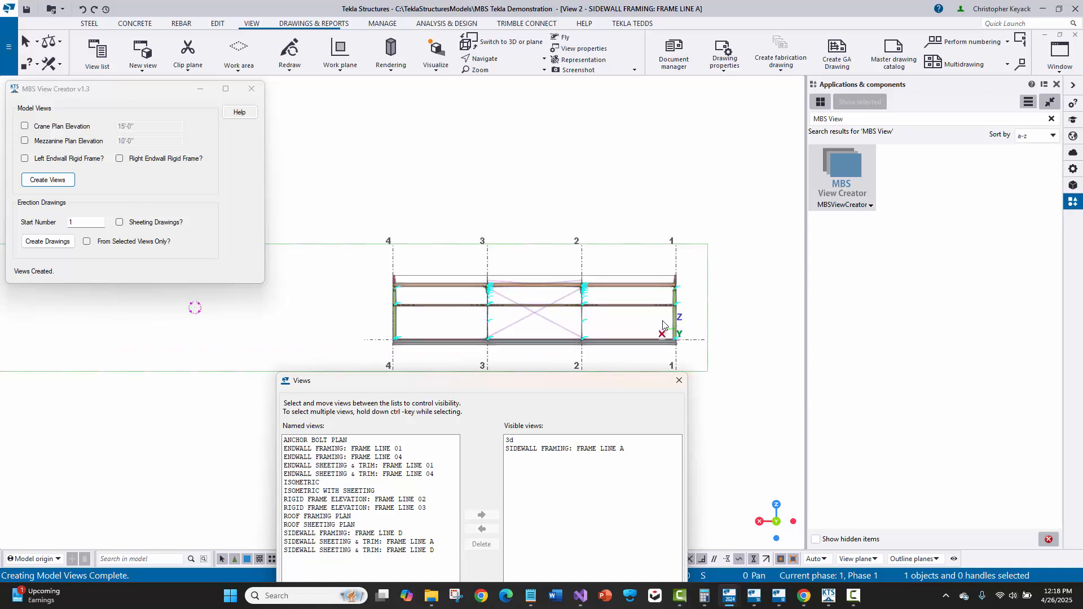
middle_drag(649, 295, 633, 243)
drag(391, 382, 423, 236)
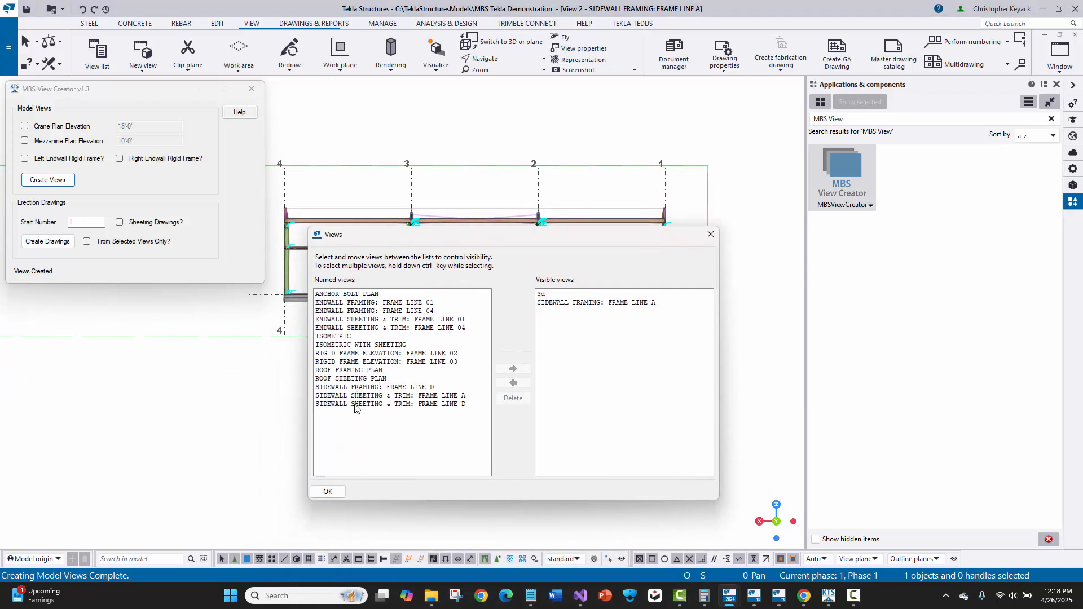
Step: Display the SIDEWALL SHEETING & TRIM: FRAME LINE A view and close the view list
double_click(361, 395)
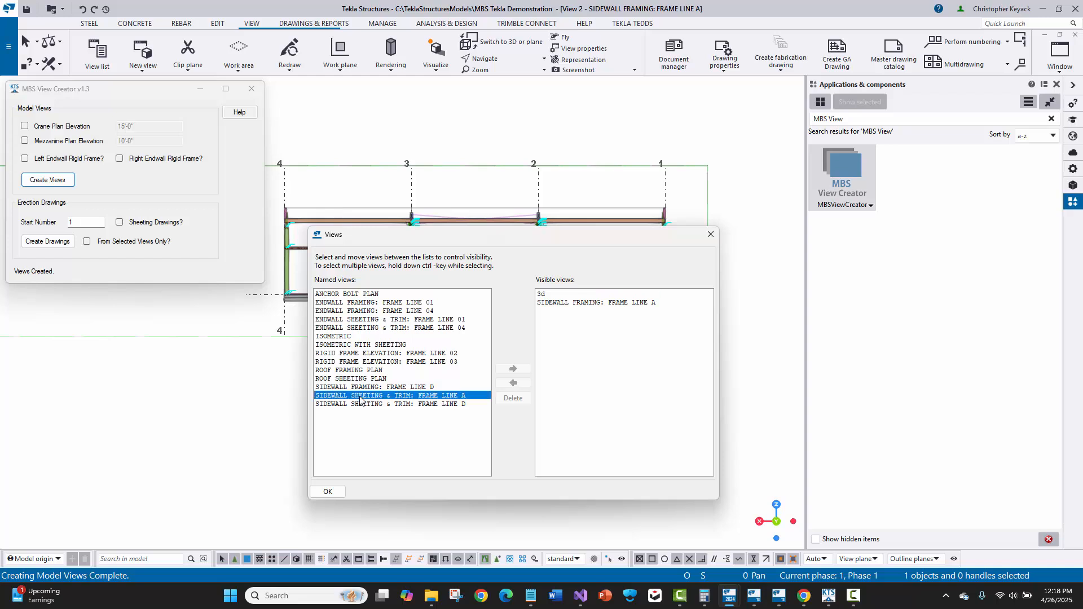
click(710, 234)
scroll(571, 322, up, 5)
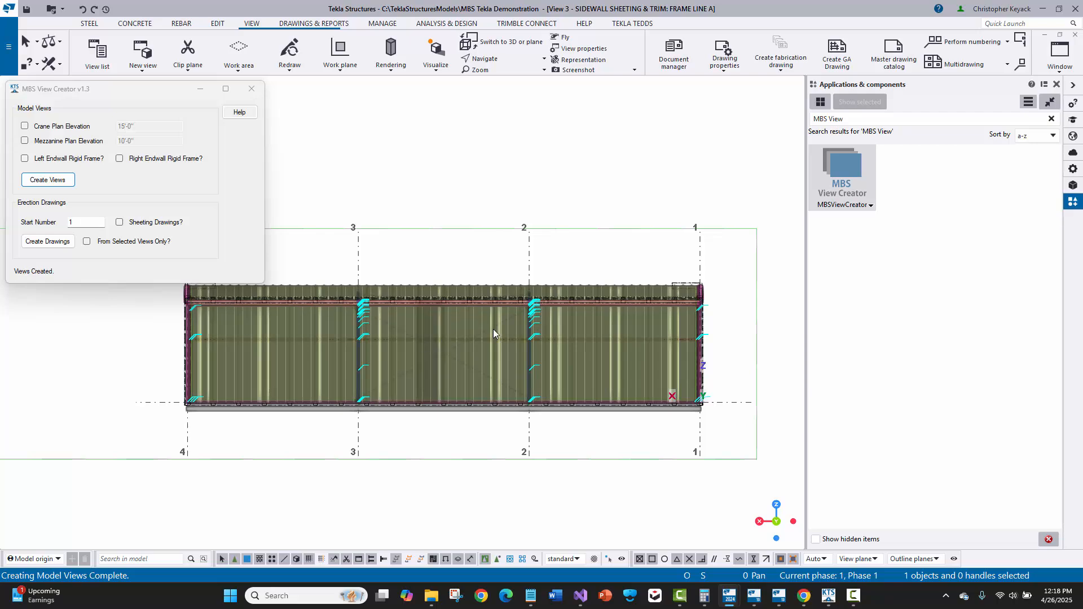
Step: Switch to the SIDEWALL FRAMING: FRAME LINE A view and inspect its view properties, including the visible object group
click(1060, 52)
click(1002, 167)
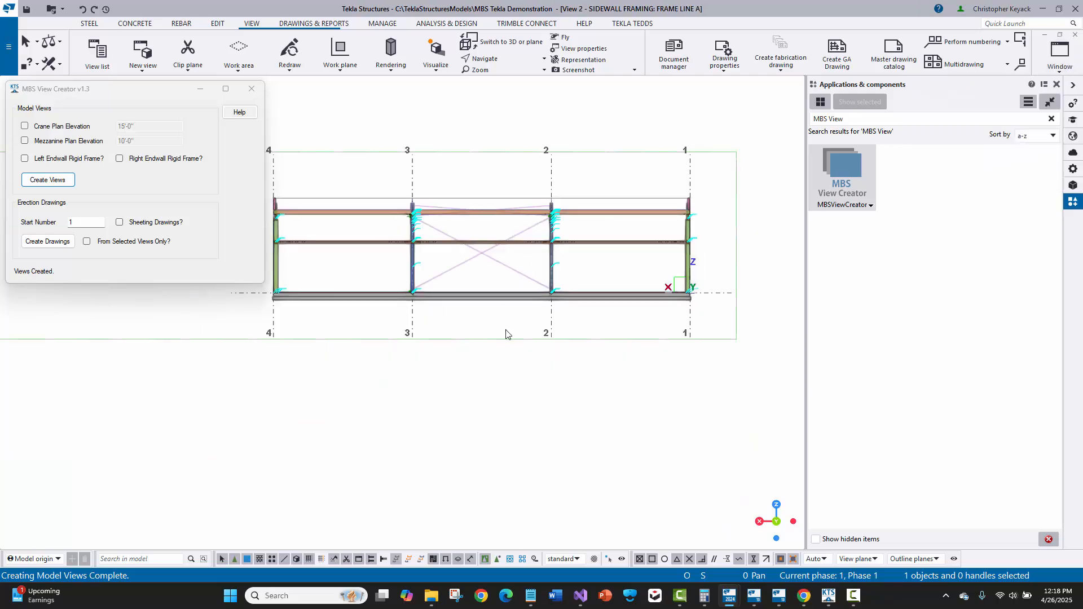
scroll(613, 313, up, 2)
double_click(604, 396)
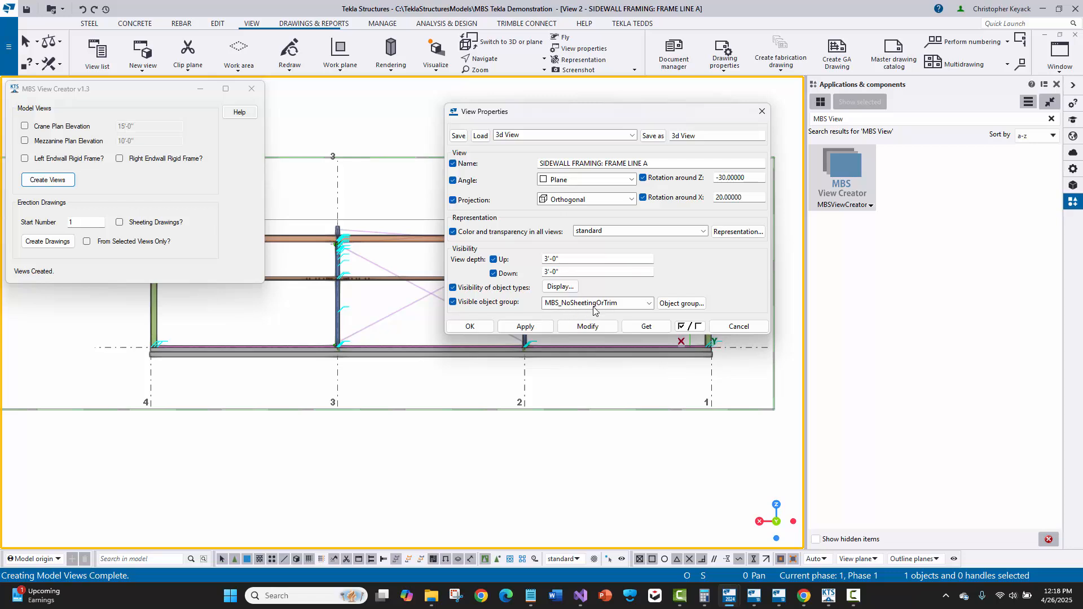
click(735, 326)
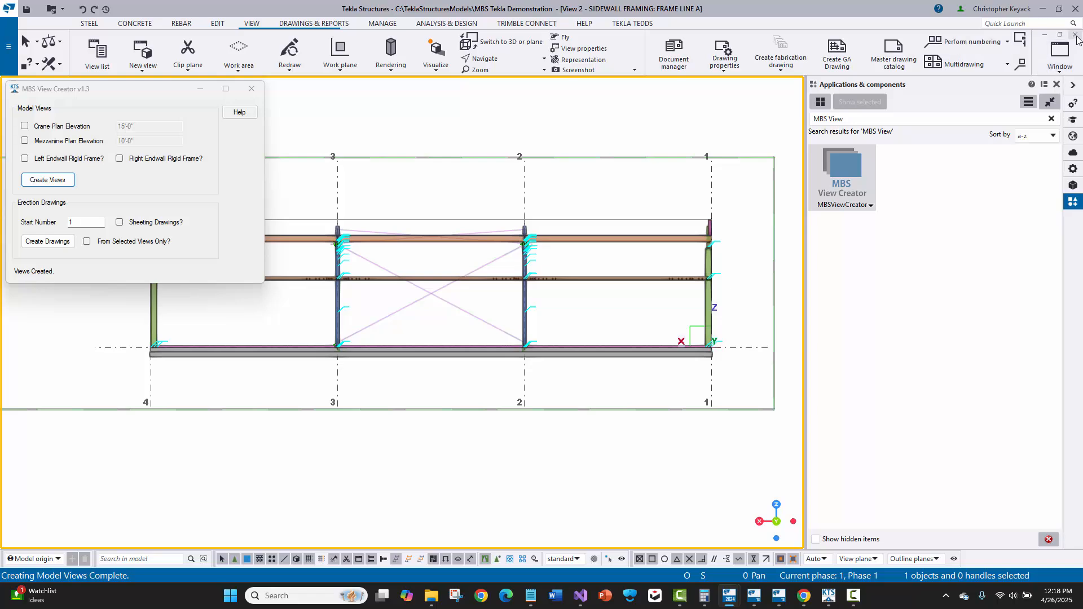
Step: Close both open sidewall views and review the list of named views from the 3d view
click(1075, 35)
click(1075, 35)
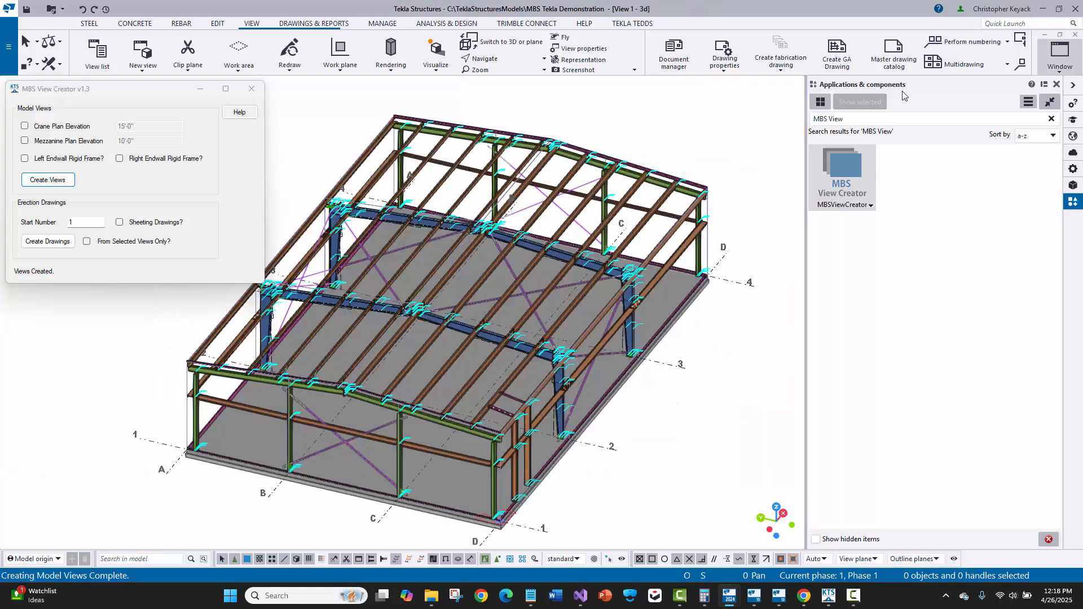
click(100, 53)
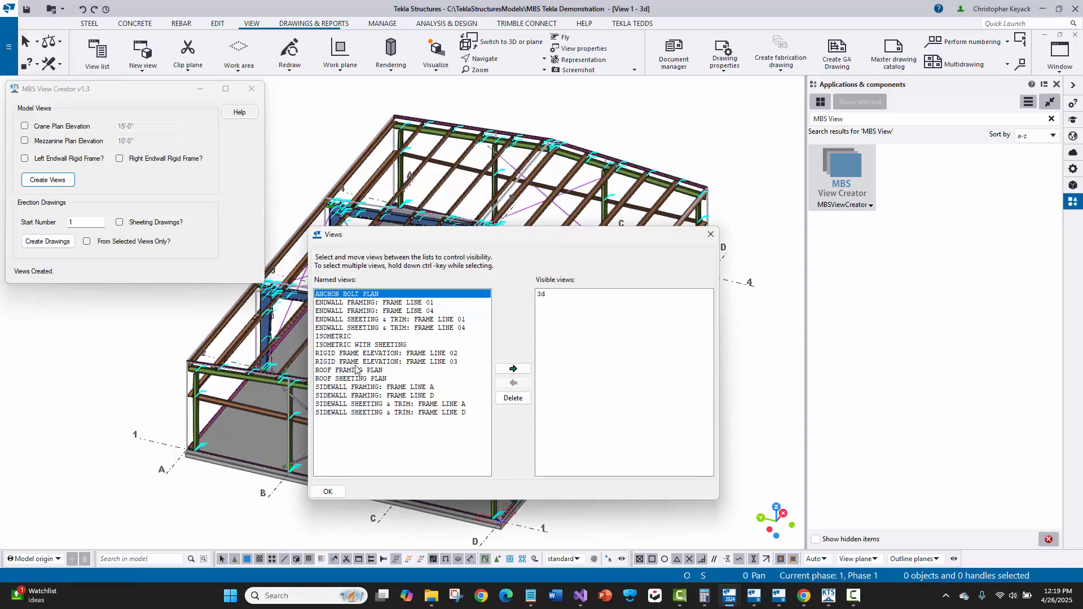
click(710, 234)
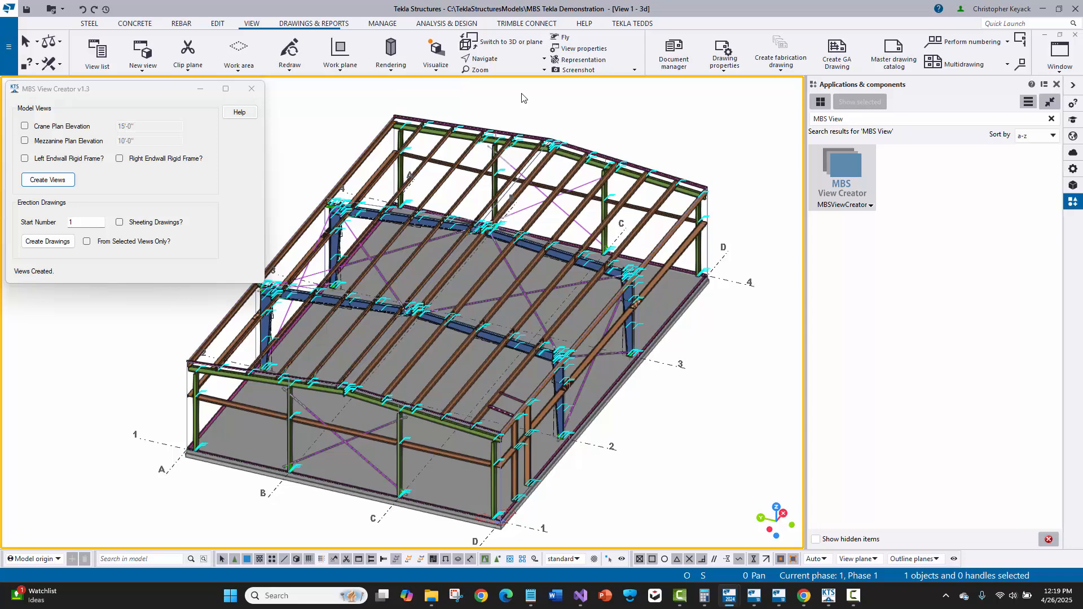
Step: Create the erection drawings with start number 1 and sheeting drawings included, and close the MBS View Creator
double_click(81, 220)
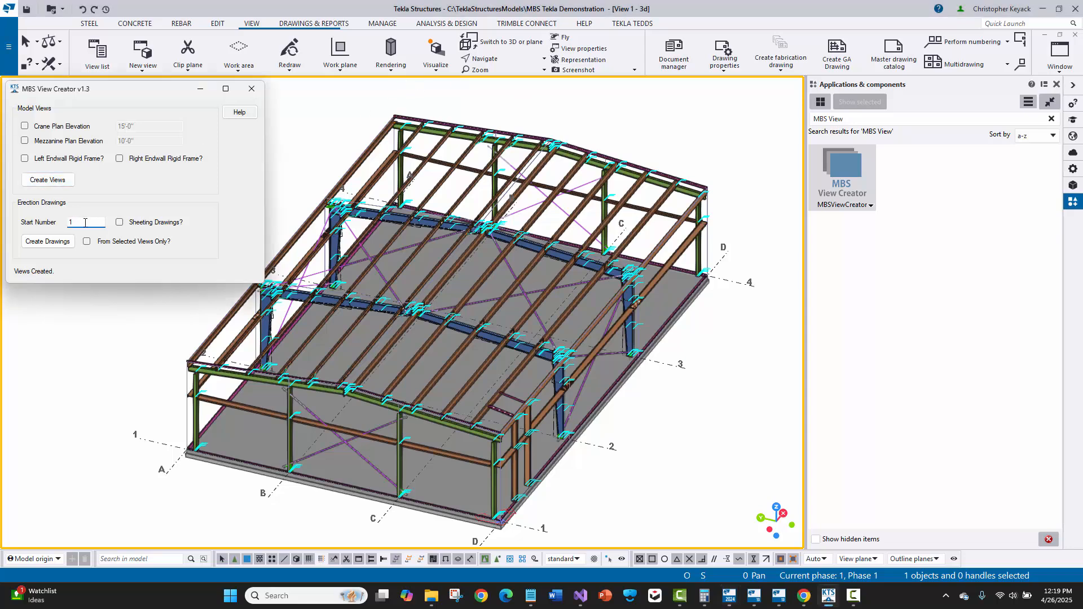
click(120, 223)
click(380, 93)
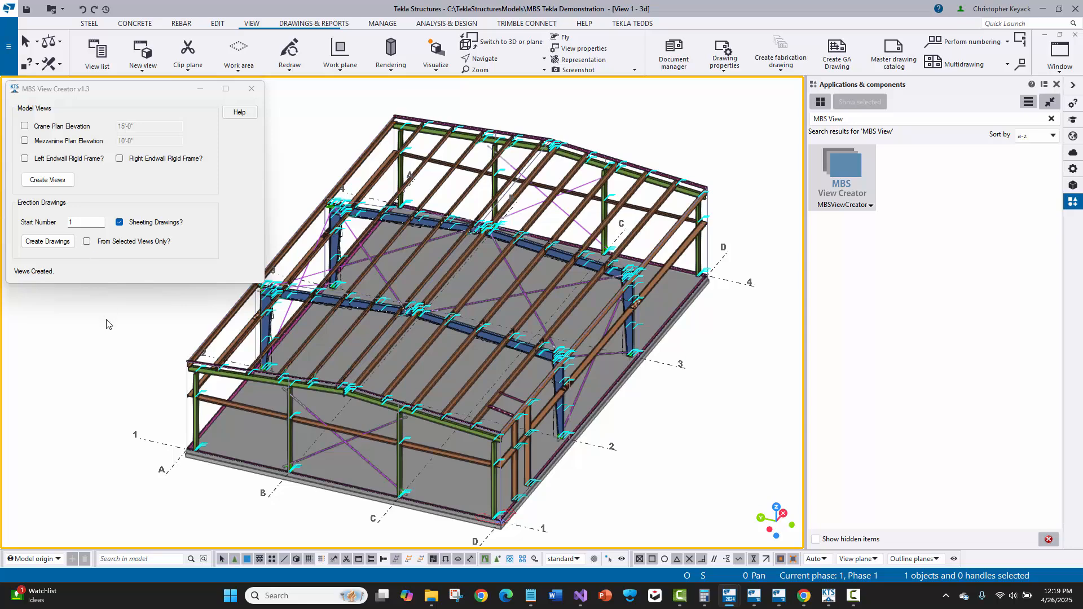
click(55, 245)
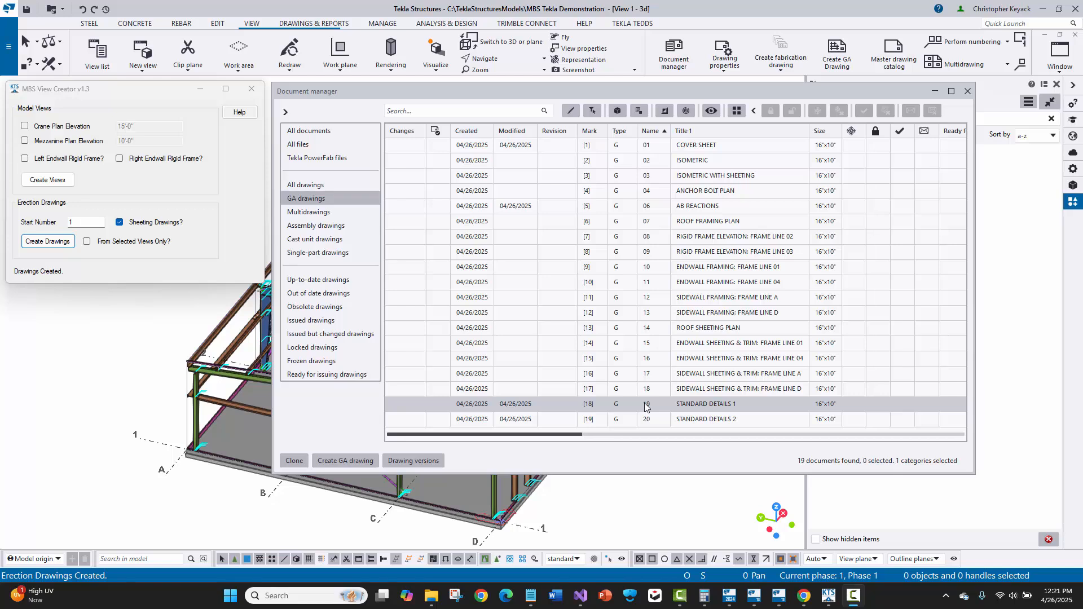
click(252, 89)
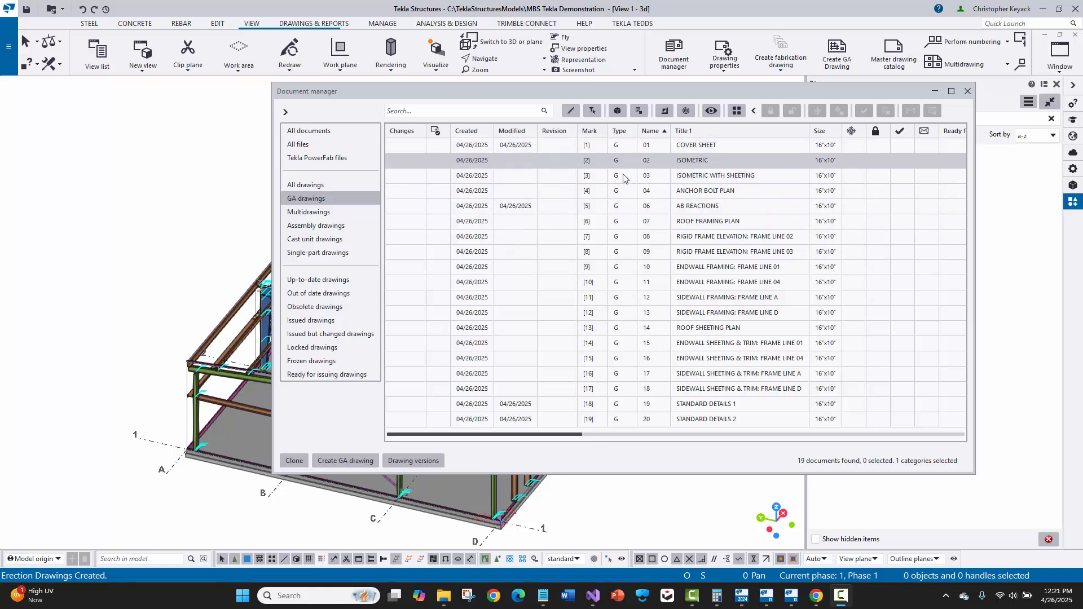
Step: Open the COVER SHEET general arrangement drawing and examine the whole sheet
click(685, 148)
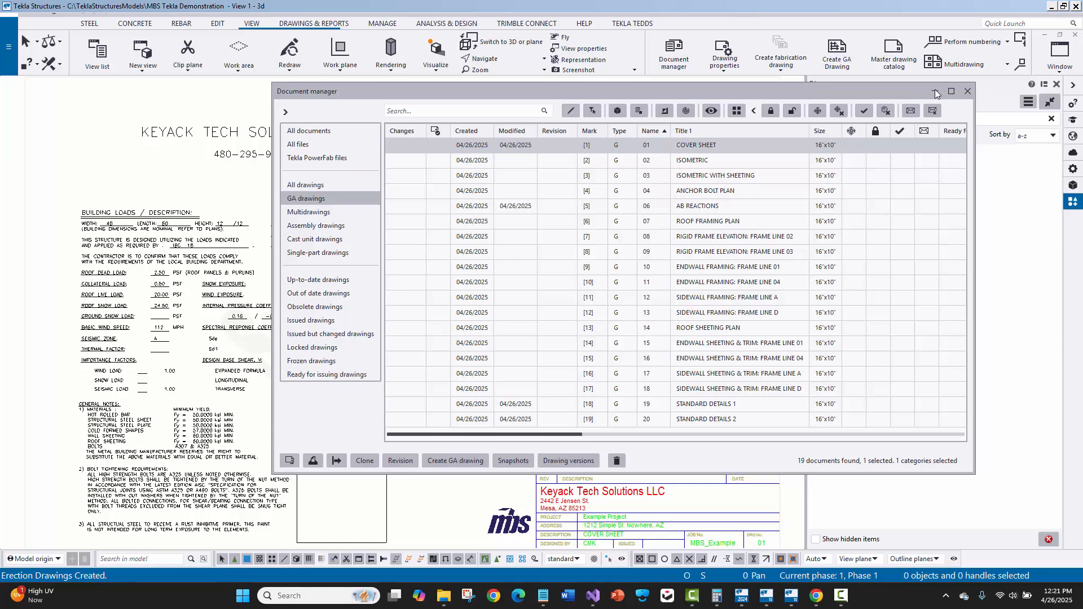
scroll(441, 269, down, 3)
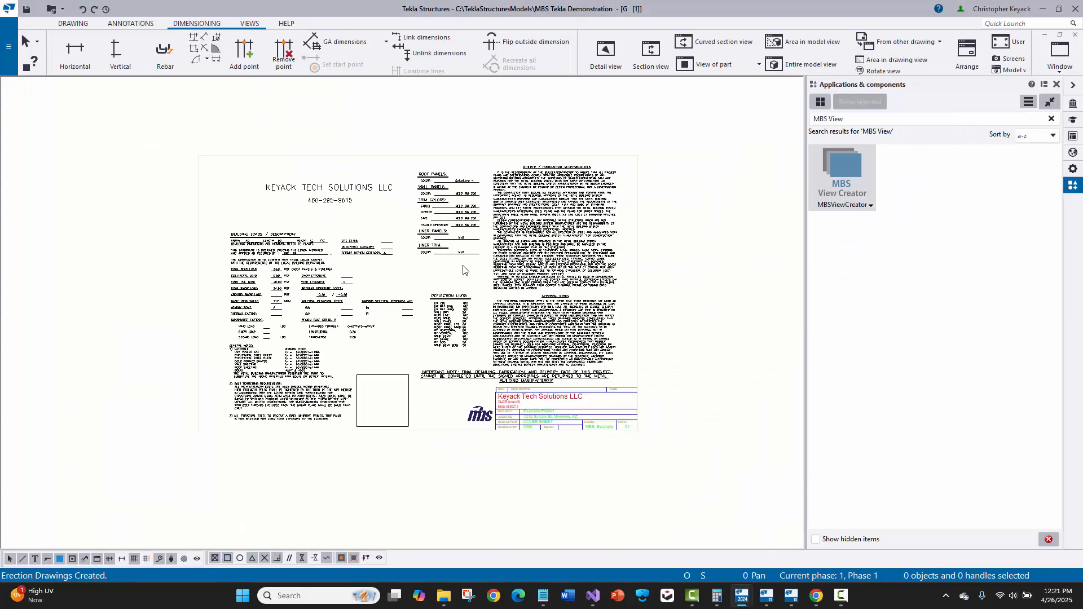
scroll(555, 207, up, 1)
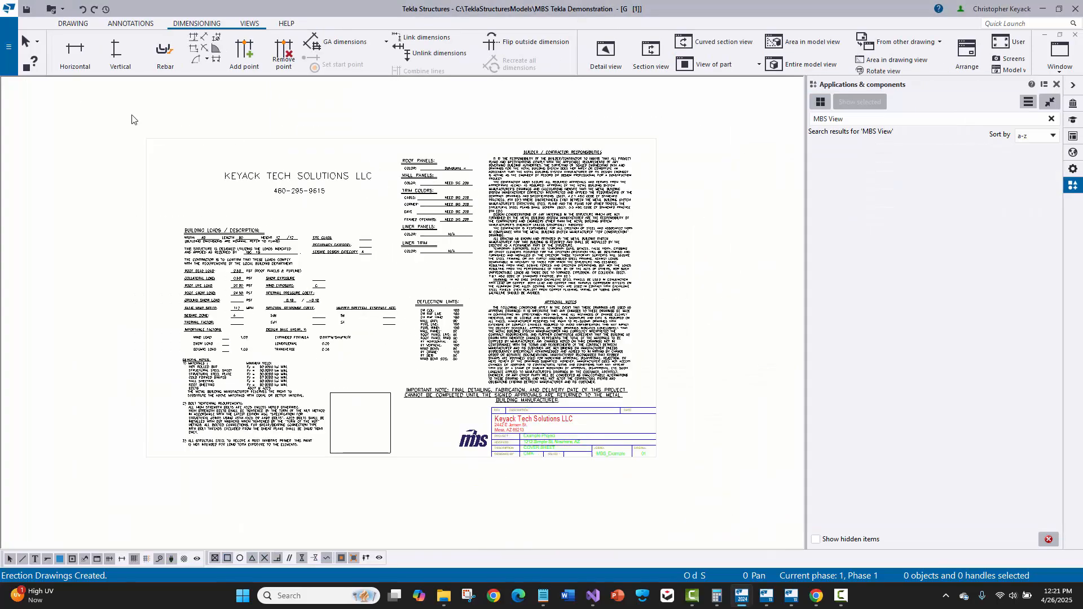
Step: Inspect AnDwg-3.dxf, DtDwg-1.dxf, DtDwg-2.dxf and DwgCover.dxf in the Plotfiles subfolder of the model folder, and close the file window
click(8, 46)
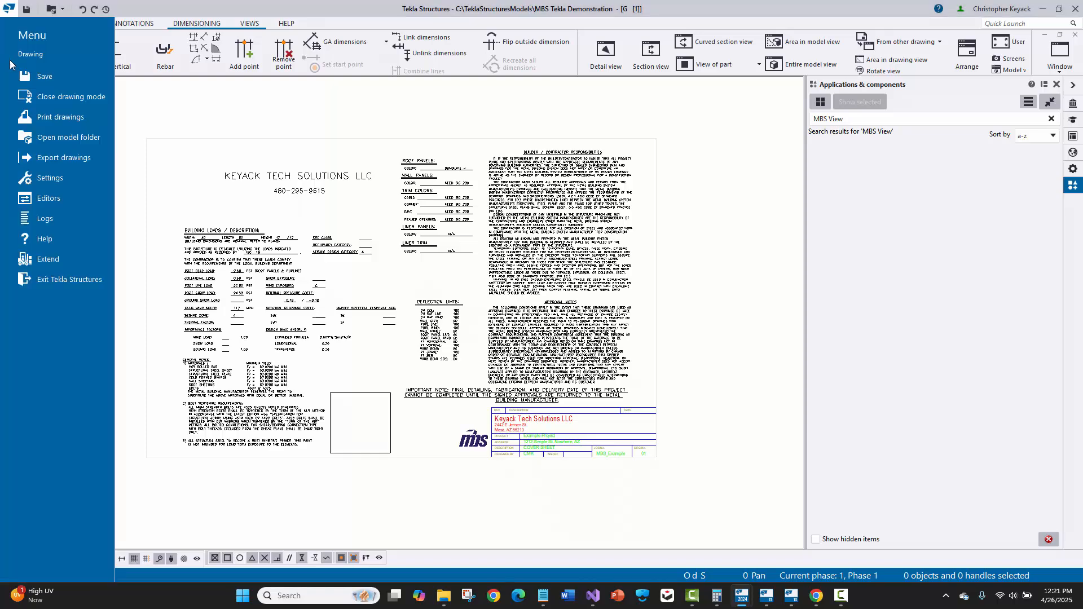
click(59, 140)
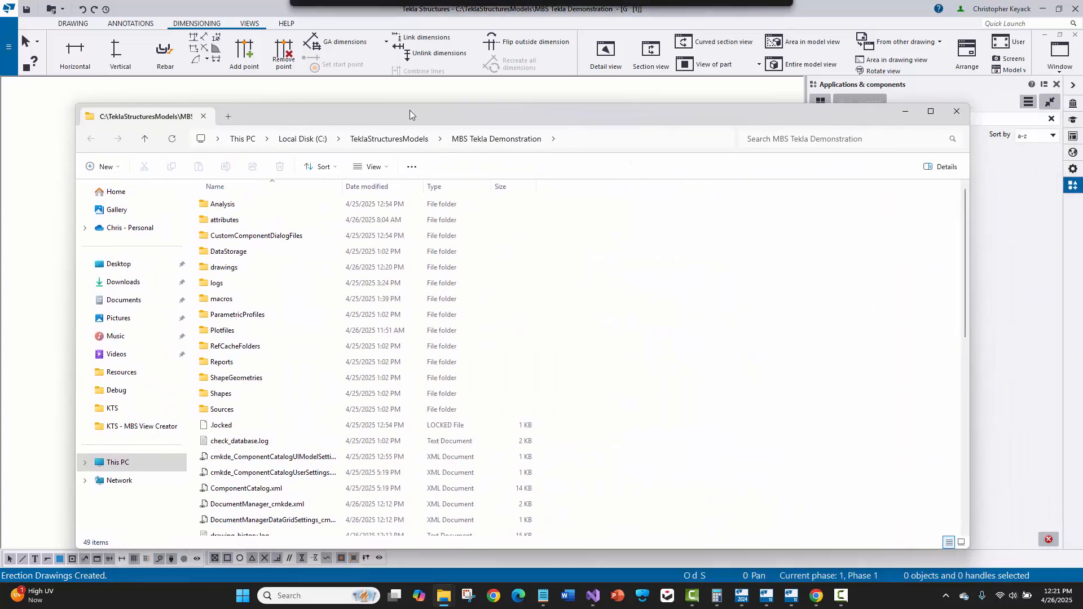
double_click(215, 319)
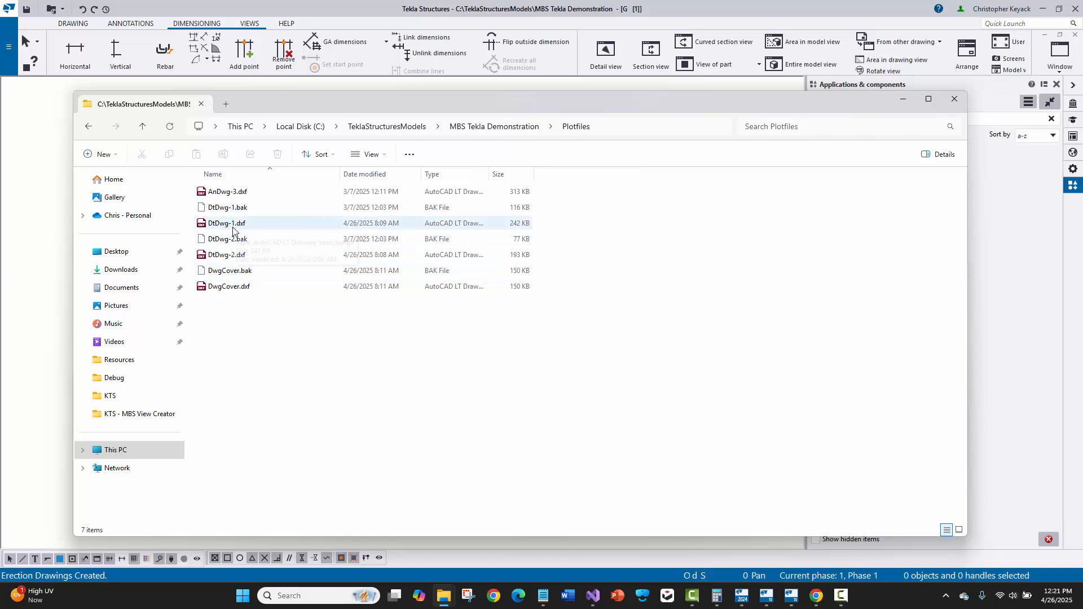
click(247, 192)
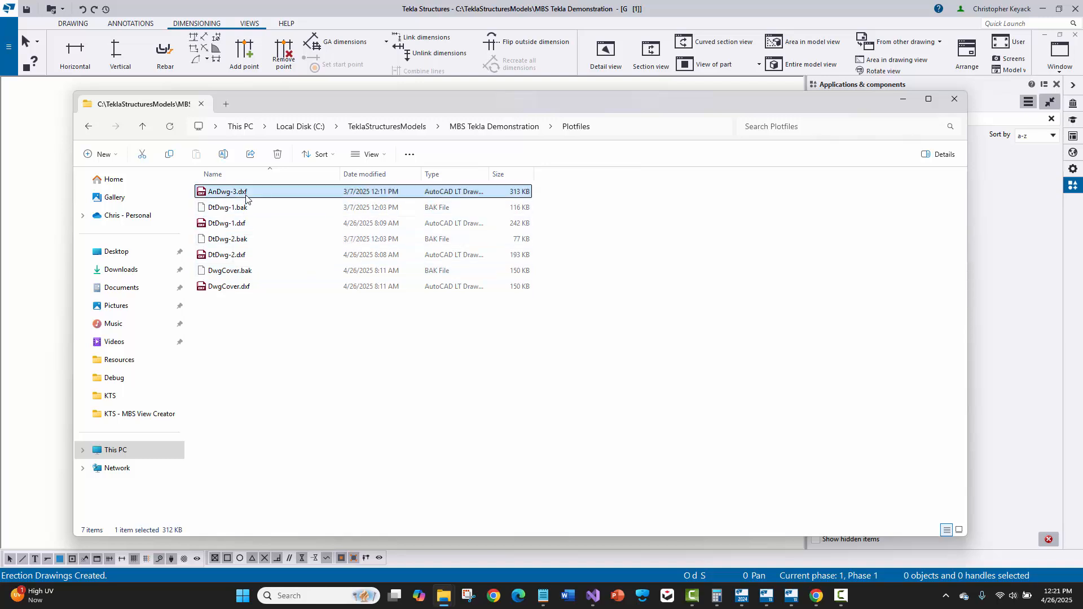
click(231, 225)
click(231, 256)
click(229, 287)
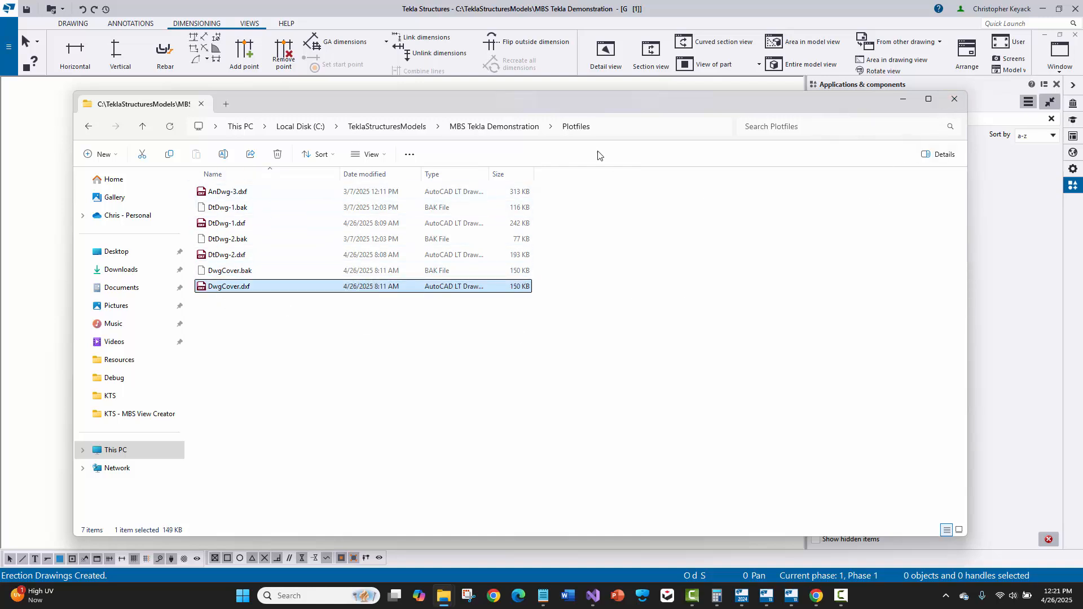
click(954, 99)
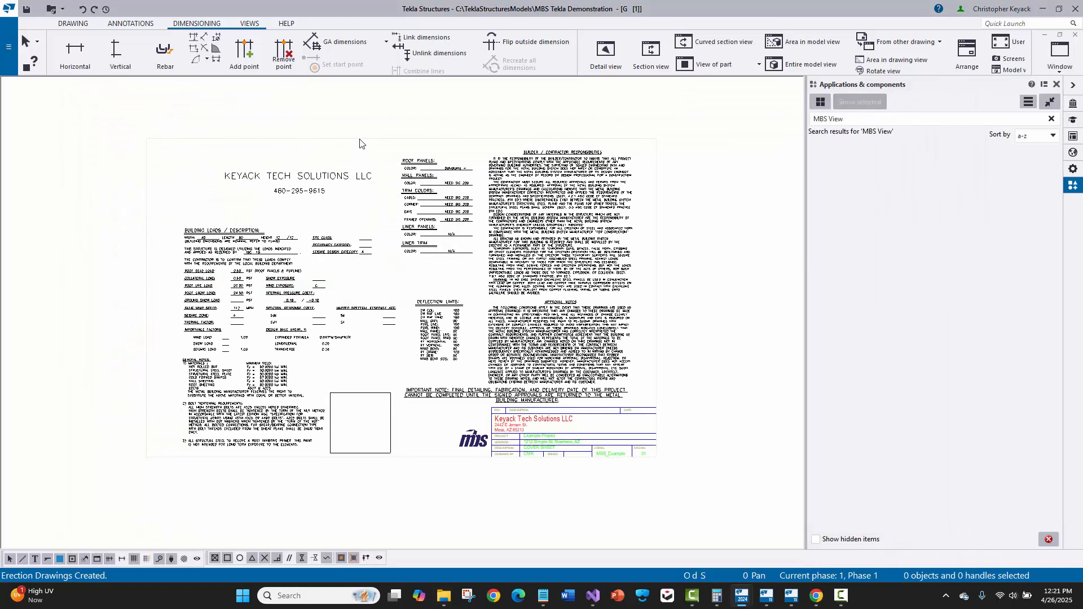
Step: Select the DXF placed on the cover sheet and check its DWG/DXF properties, including the linked DwgCover.dxf file
click(296, 138)
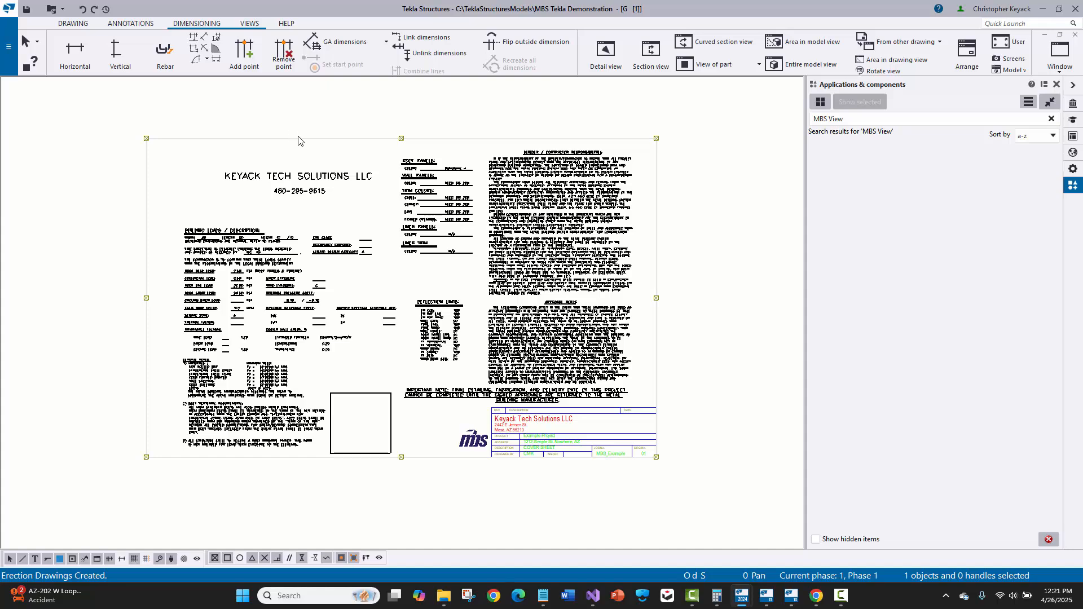
click(72, 24)
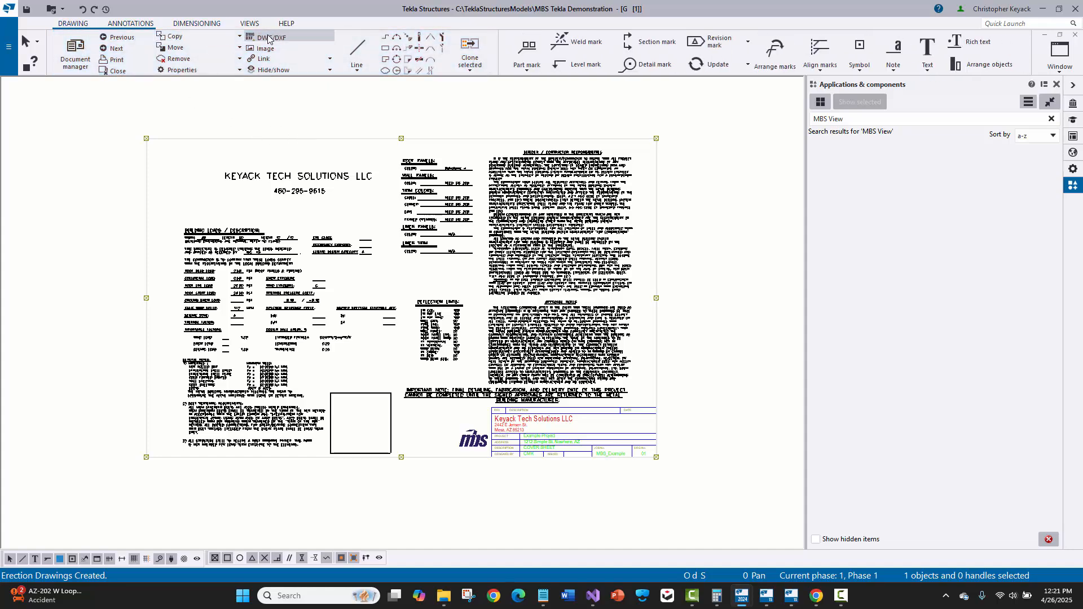
click(267, 37)
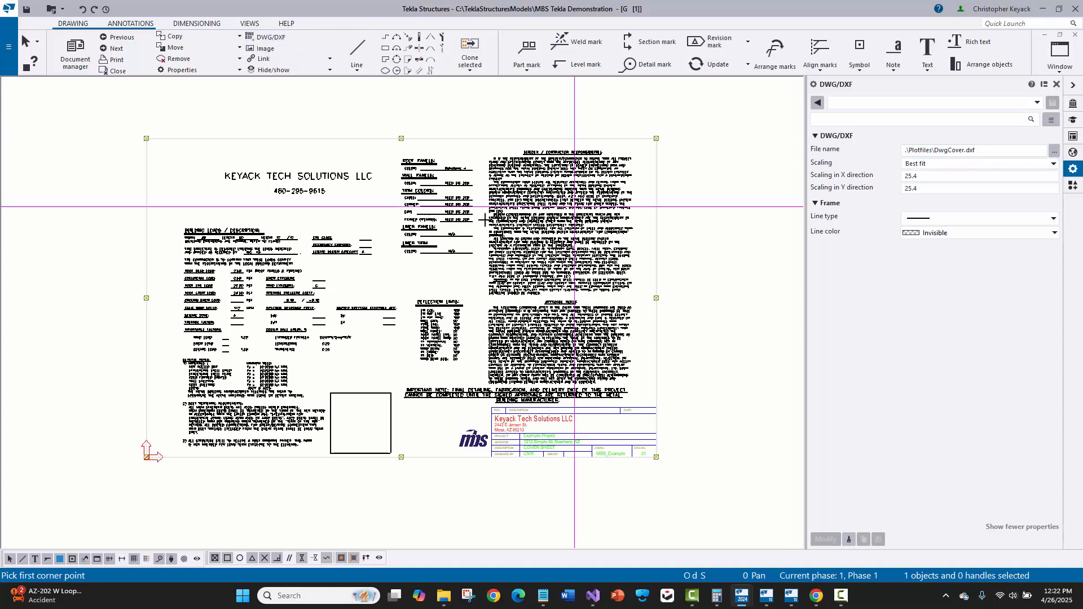
right_click(101, 169)
click(119, 173)
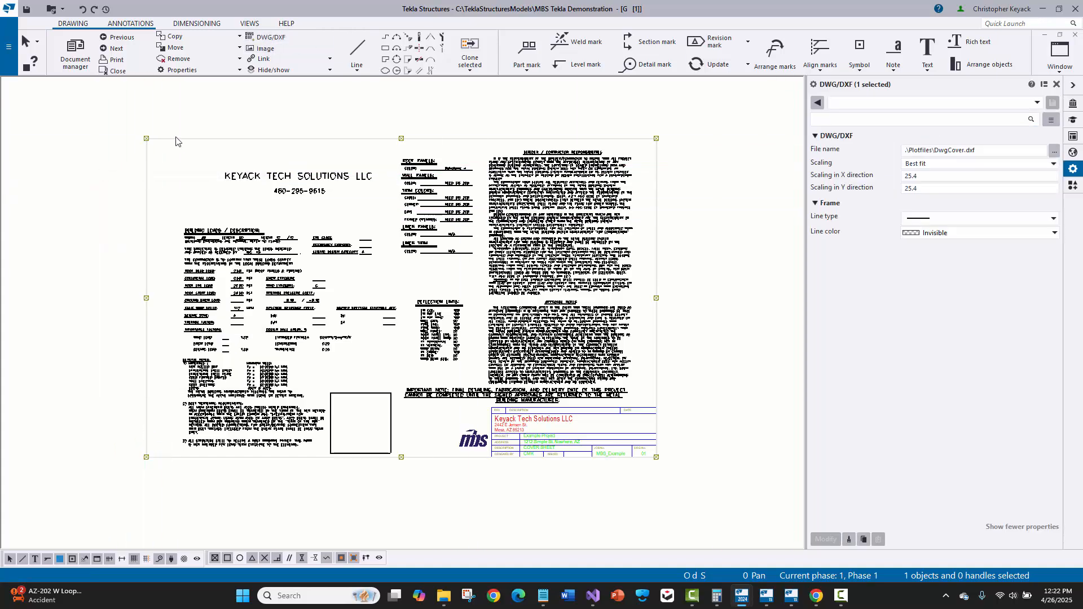
Step: Try moving the cover sheet's DXF diagonally off the sheet border, and undo the move
drag(179, 144, 234, 165)
click(183, 178)
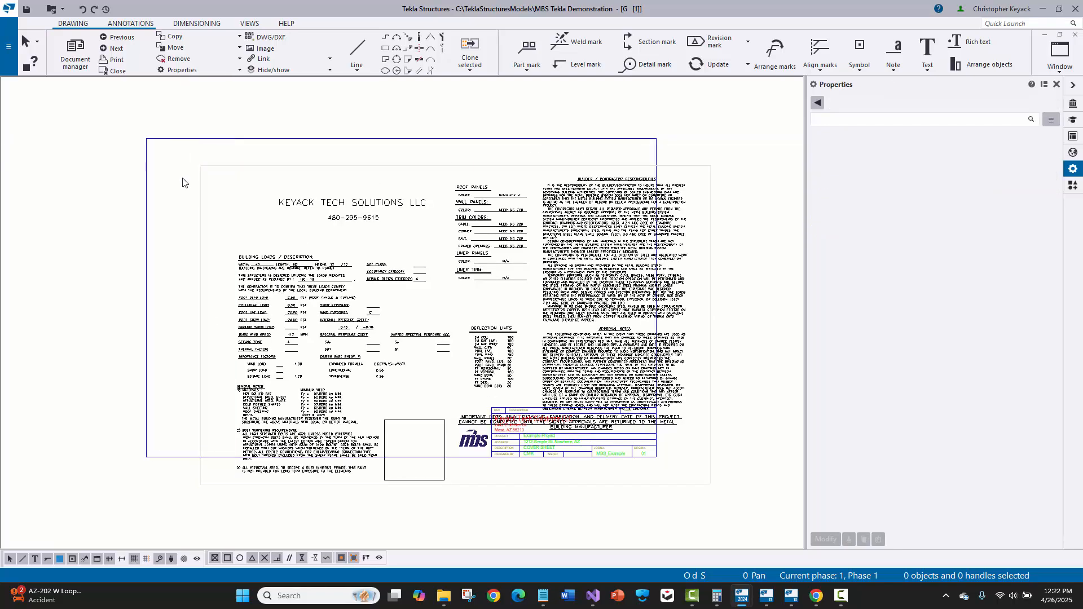
key(ctrl+z)
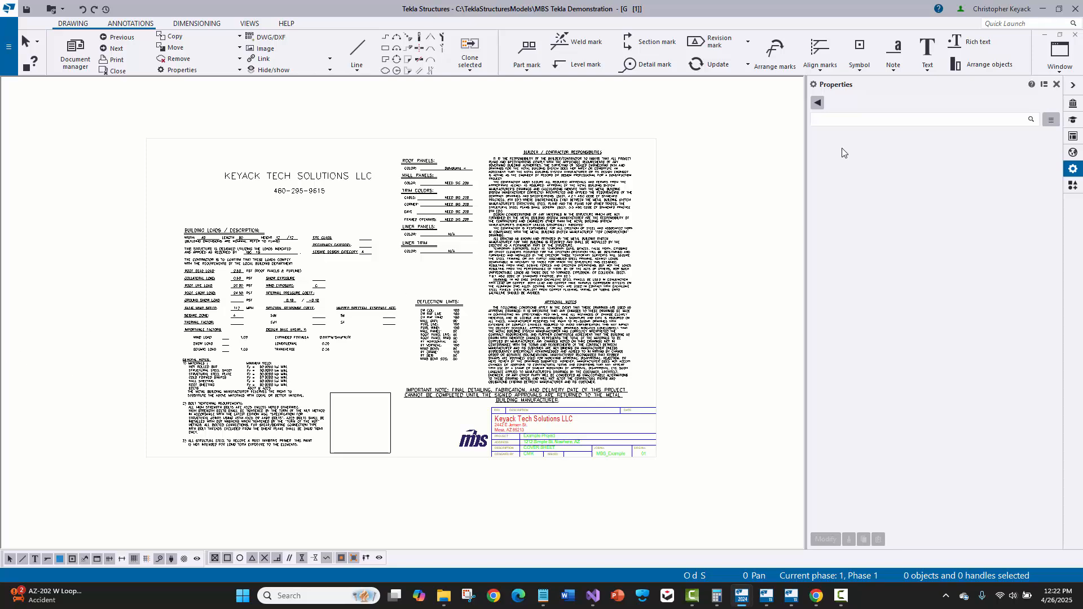
Step: Close the cover sheet keeping its changes, and open the AB REACTIONS general arrangement drawing
click(1075, 35)
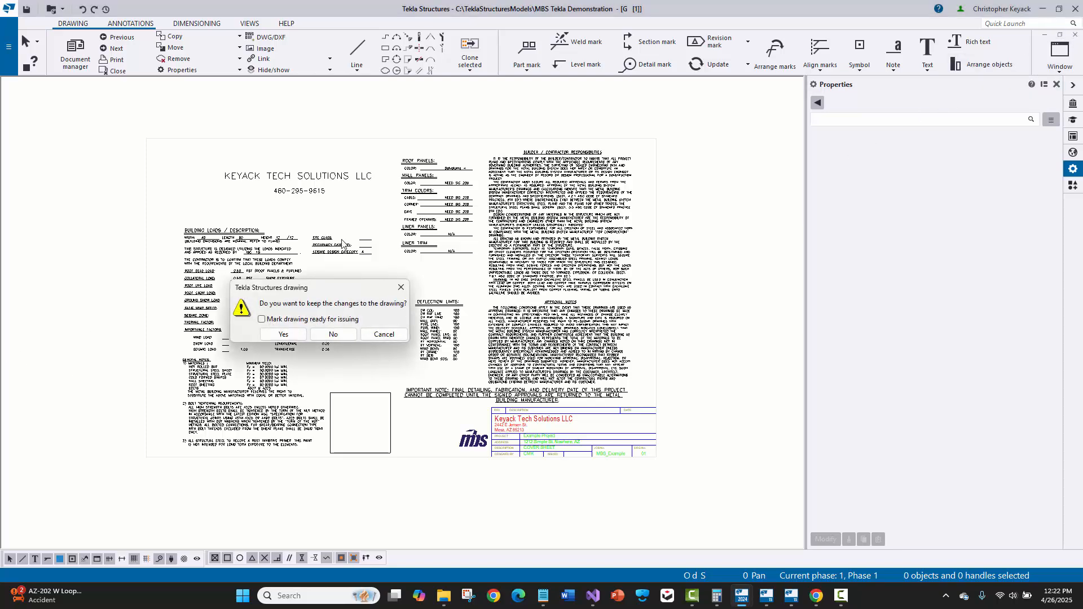
click(273, 332)
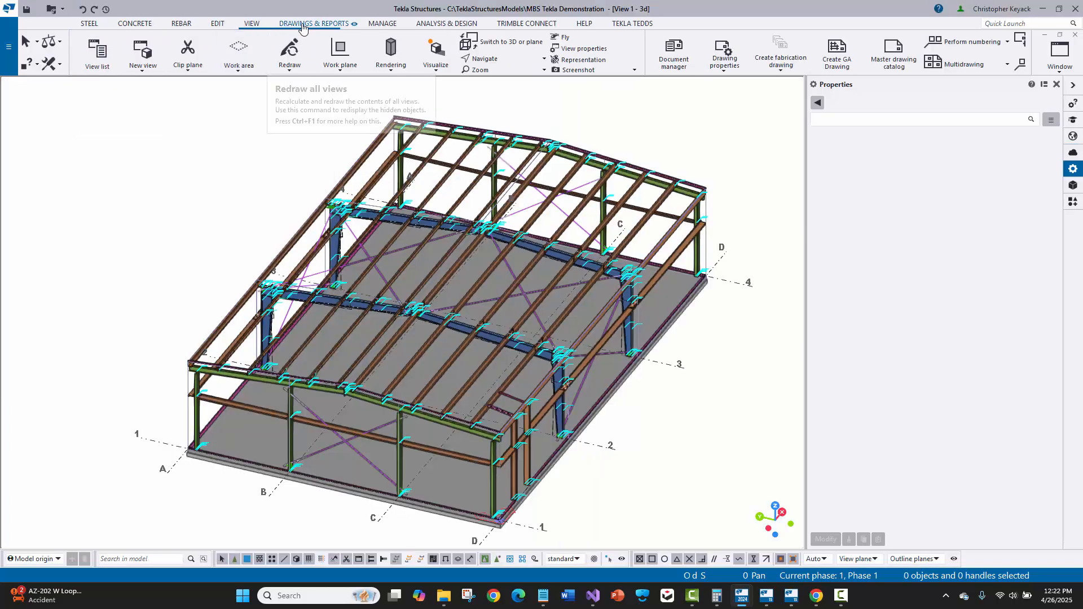
click(303, 24)
click(98, 54)
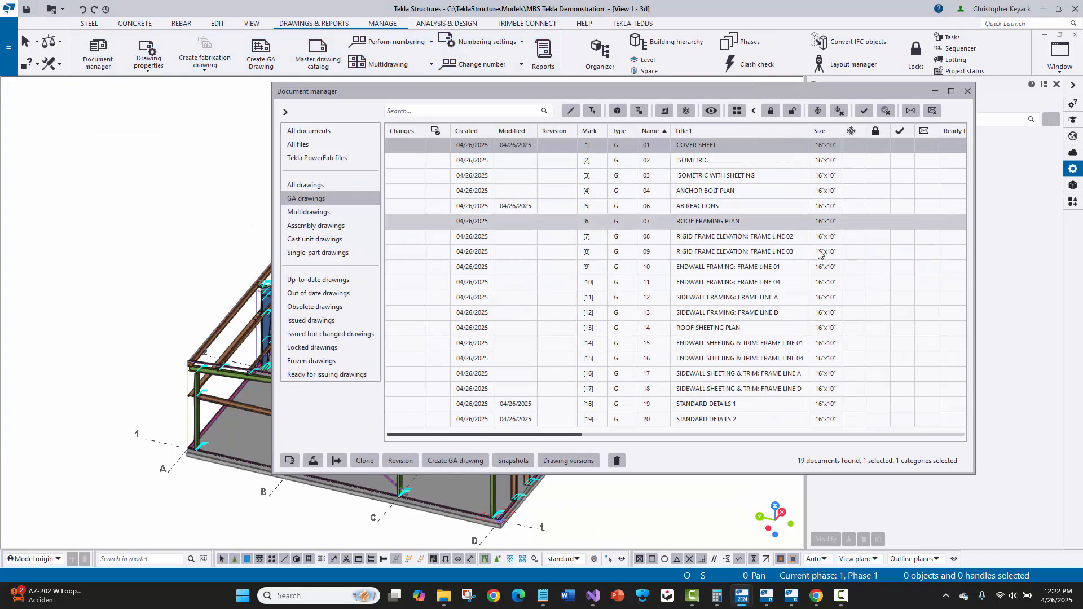
double_click(703, 207)
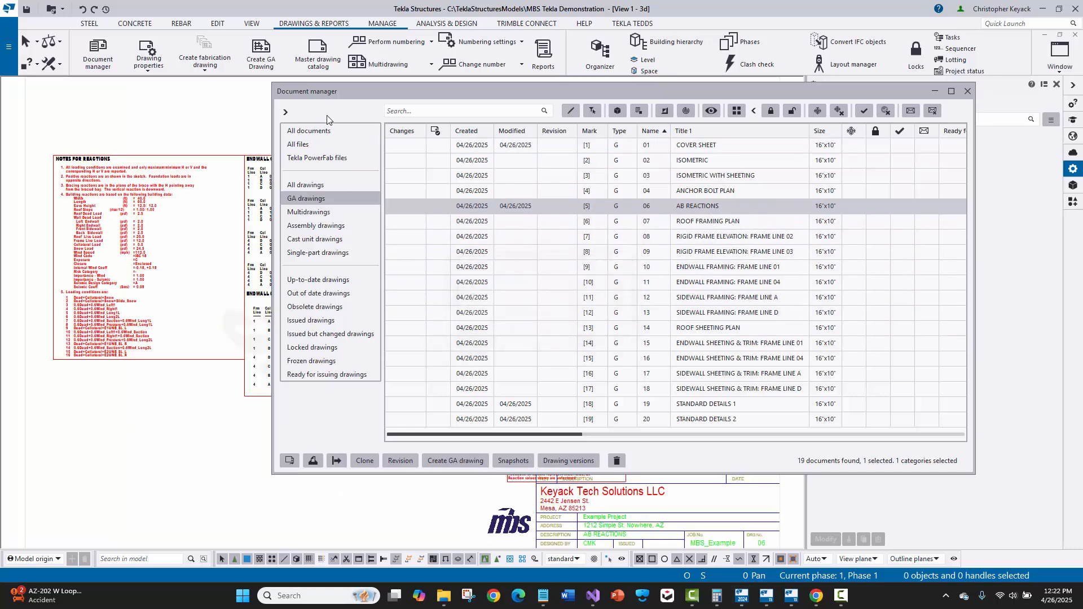
drag(327, 91, 419, 324)
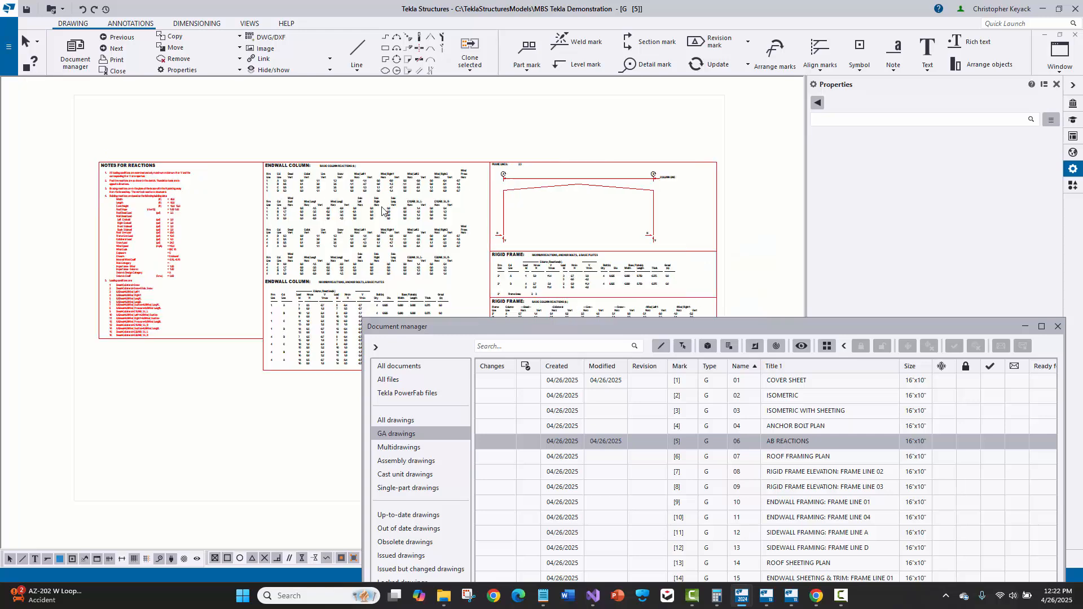
Step: Shift the AnDwg-3.dxf reaction tables slightly upward relative to the AB REACTIONS sheet border
scroll(382, 211, down, 3)
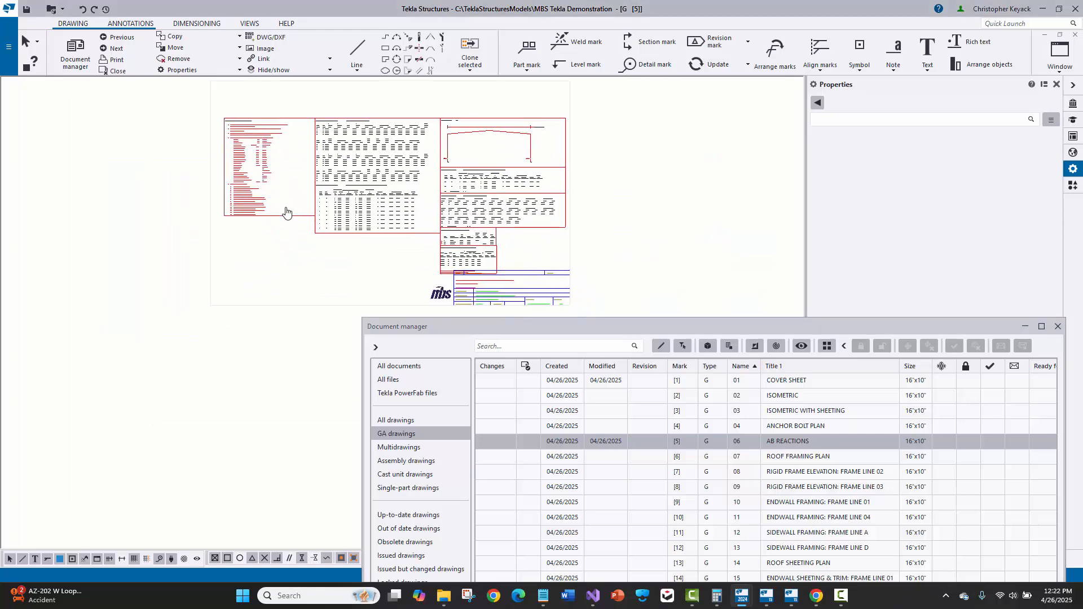
middle_drag(519, 113, 501, 139)
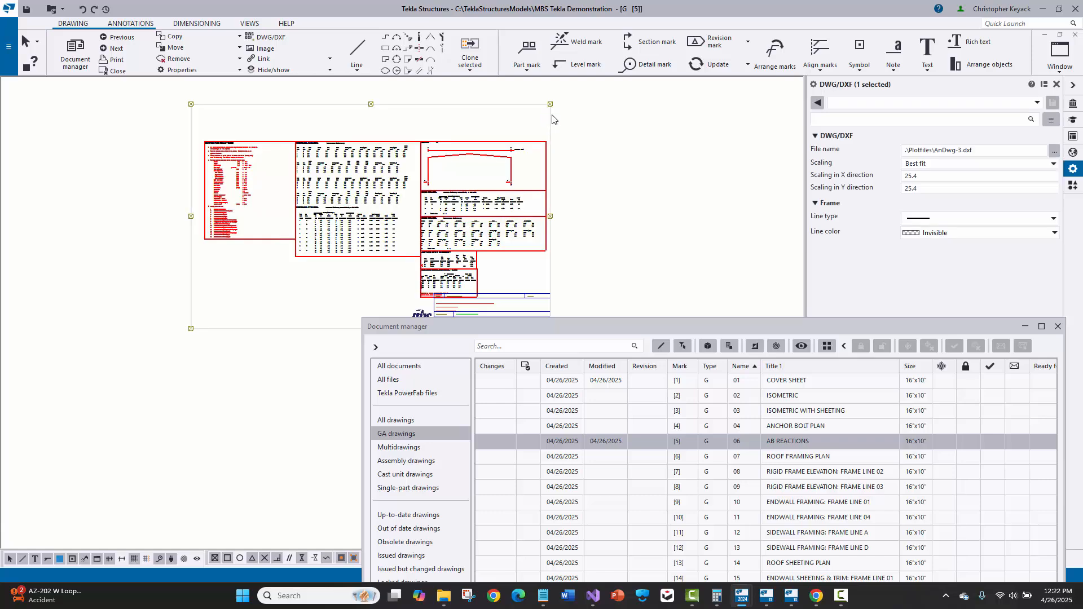
drag(550, 111, 550, 113)
click(596, 125)
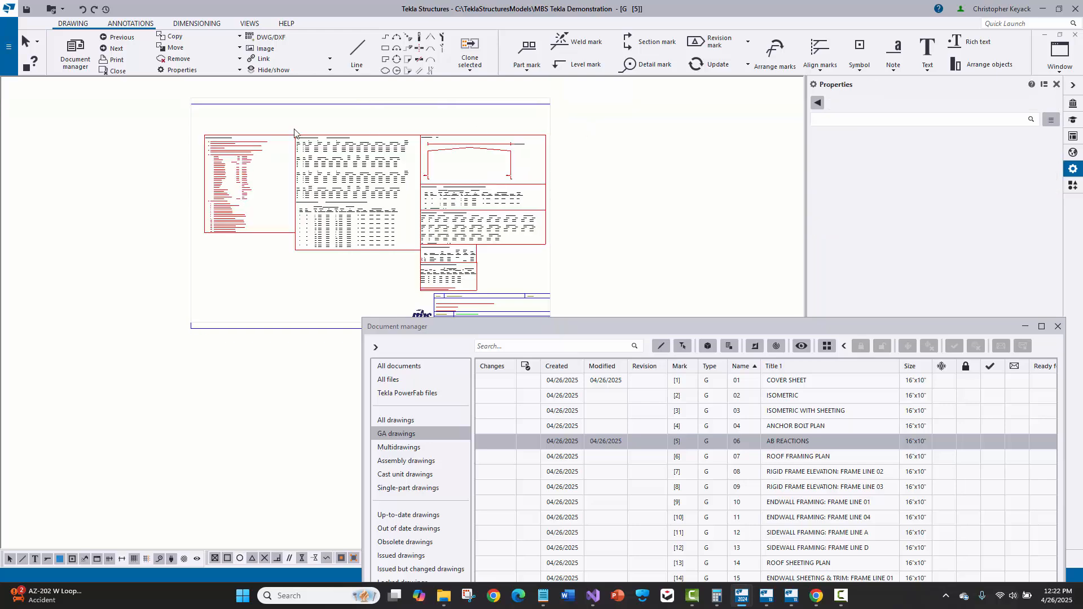
click(199, 105)
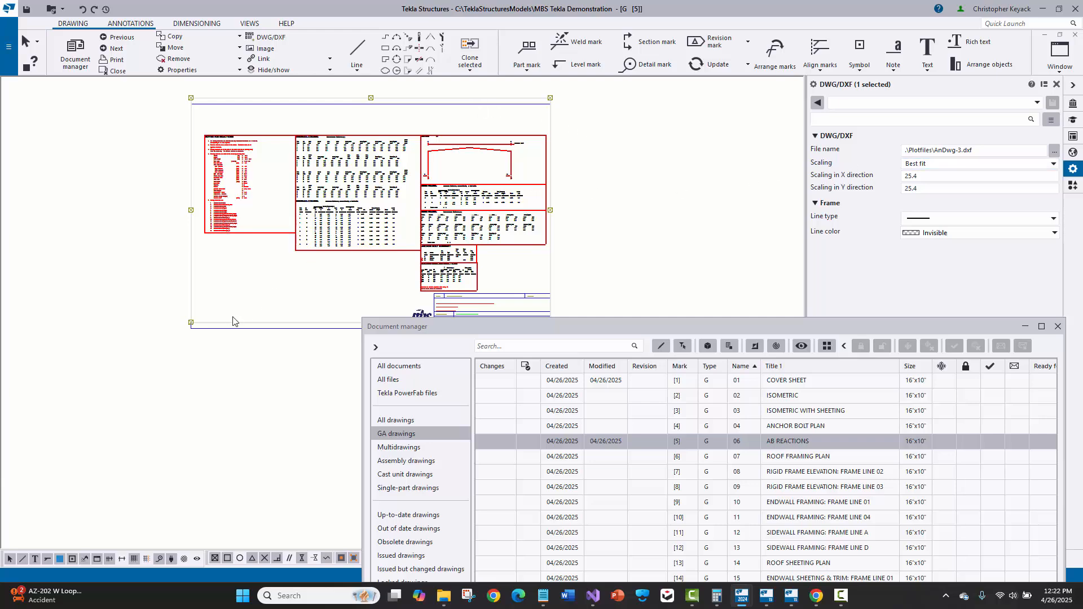
scroll(243, 322, up, 2)
scroll(189, 305, down, 1)
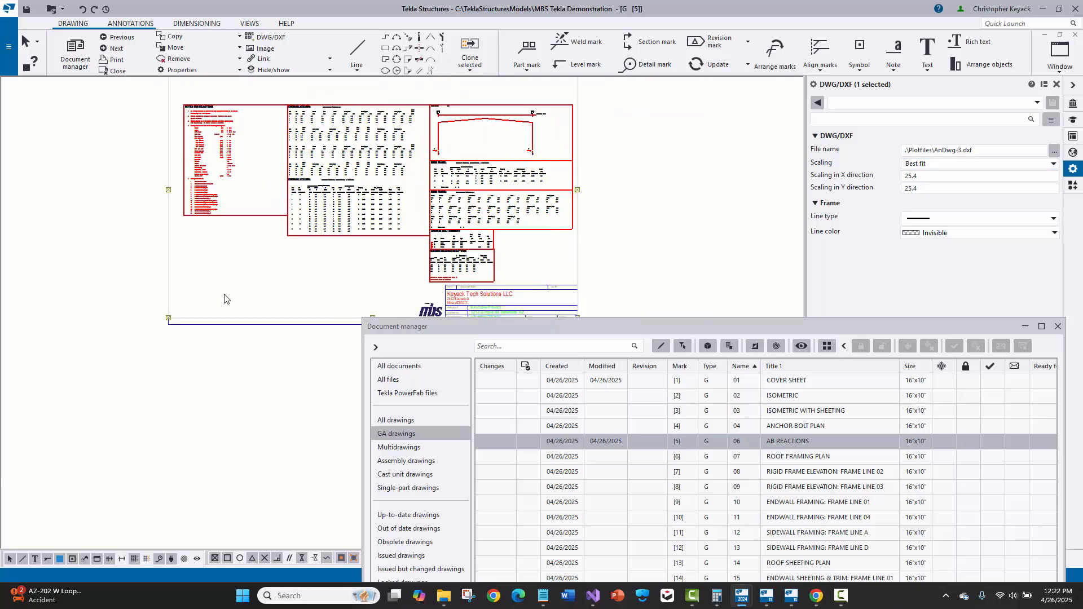
click(225, 298)
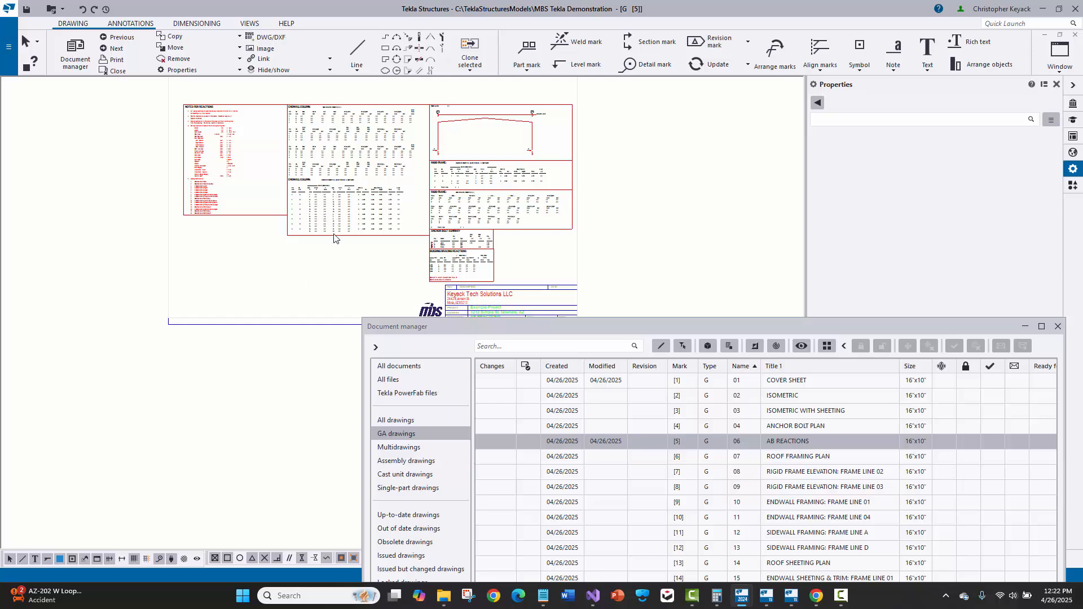
Step: Open the STANDARD DETAILS 1 drawing, keeping the changes to AB REACTIONS, and bring the whole sheet into view
drag(626, 326, 550, 203)
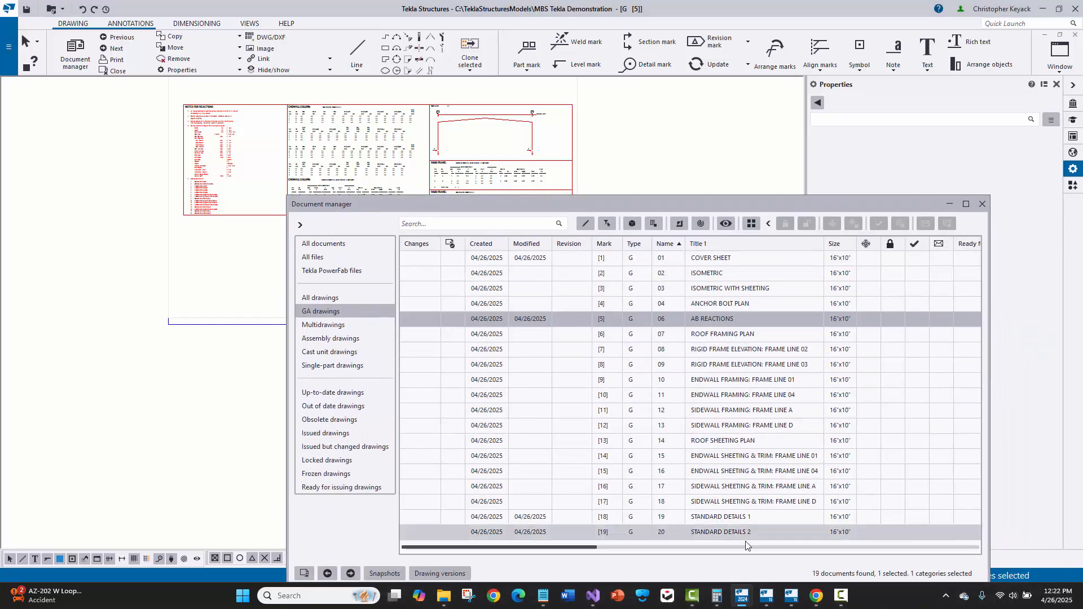
double_click(706, 516)
click(284, 333)
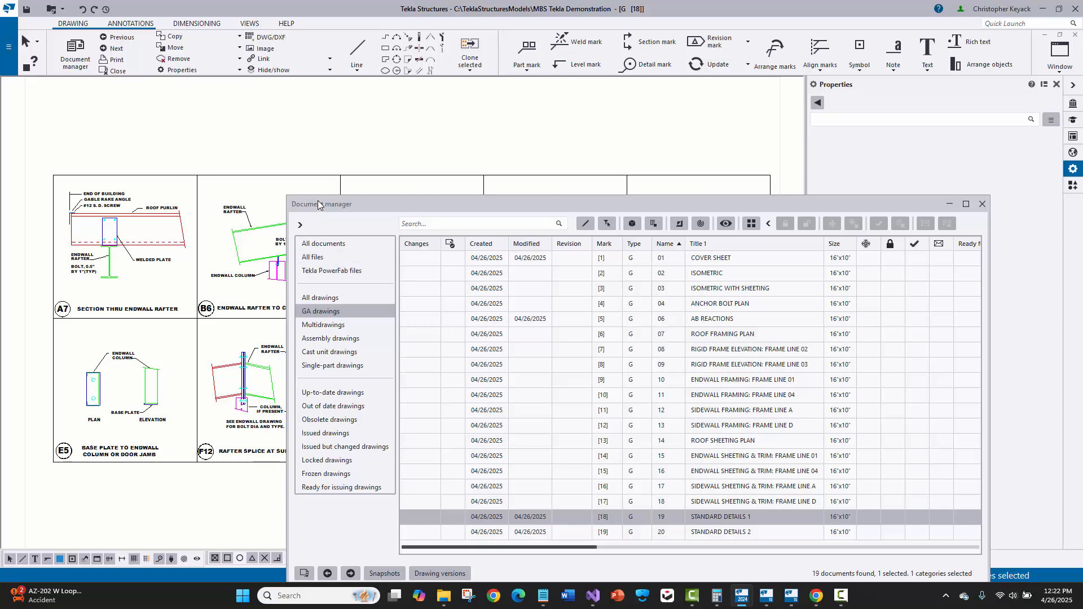
mouse_move(325, 204)
mouse_down()
mouse_move(429, 367)
mouse_move(432, 435)
mouse_up()
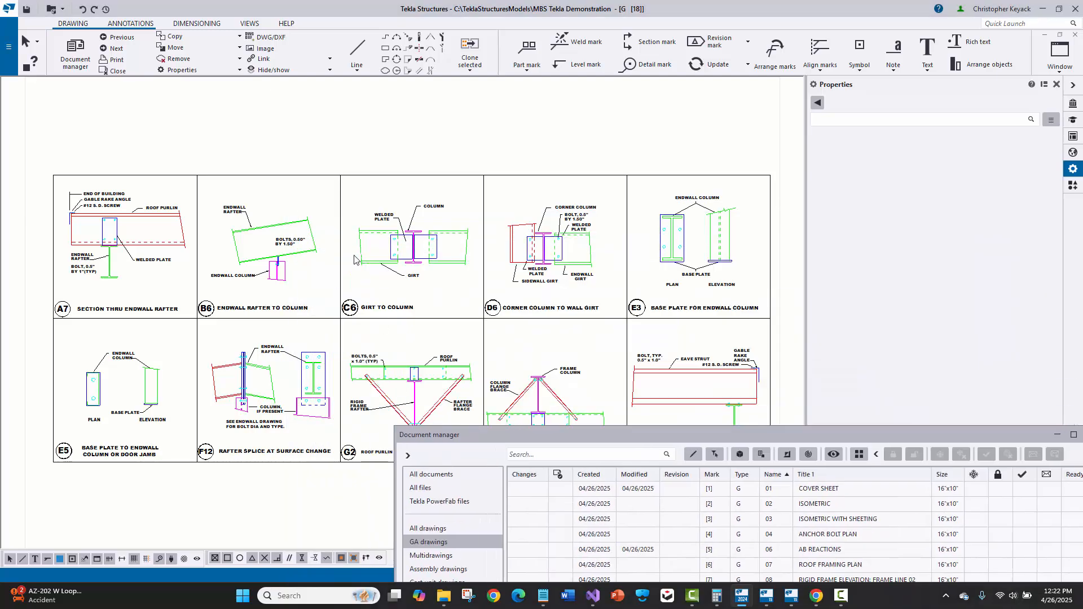
scroll(355, 259, down, 3)
middle_drag(432, 314, 426, 253)
scroll(269, 151, up, 2)
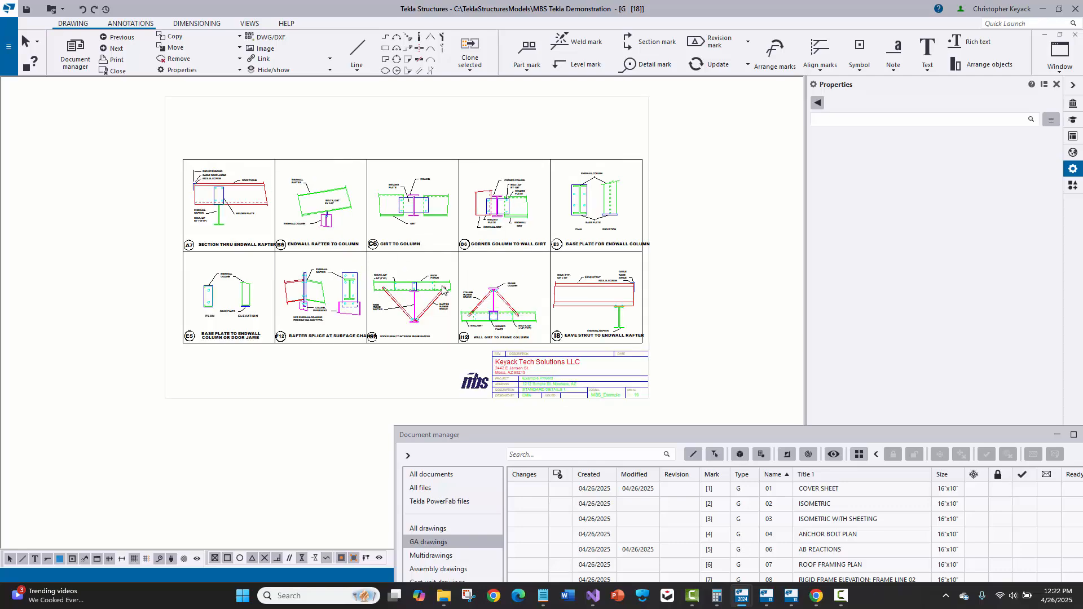
Step: Shift the DtDwg-1.dxf details slightly to the right of the sheet border, and close the drawing keeping its changes
click(165, 133)
drag(164, 128, 182, 129)
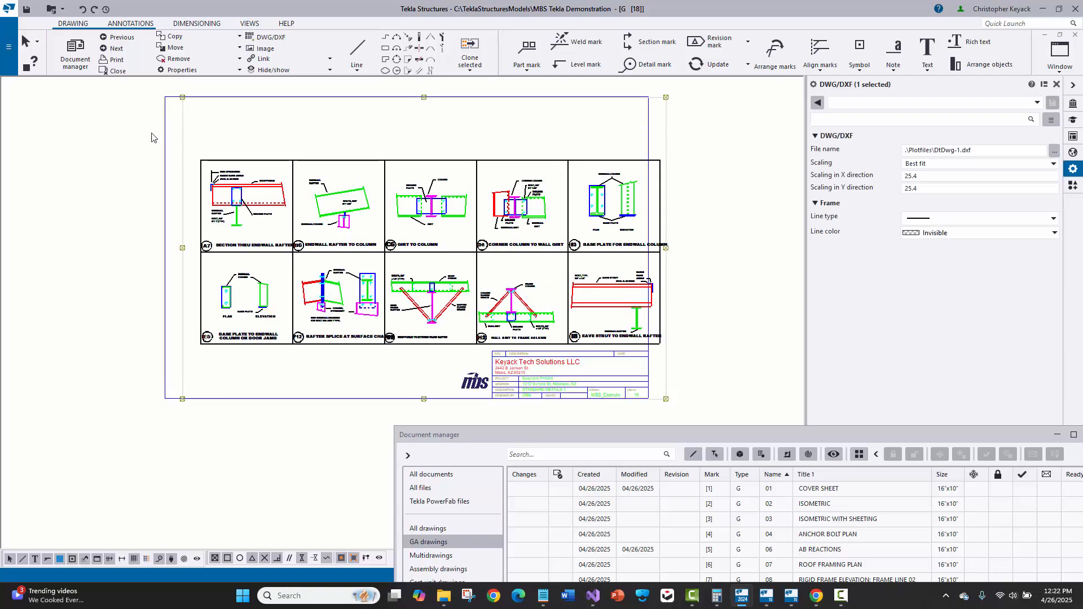
click(129, 137)
click(185, 120)
click(143, 129)
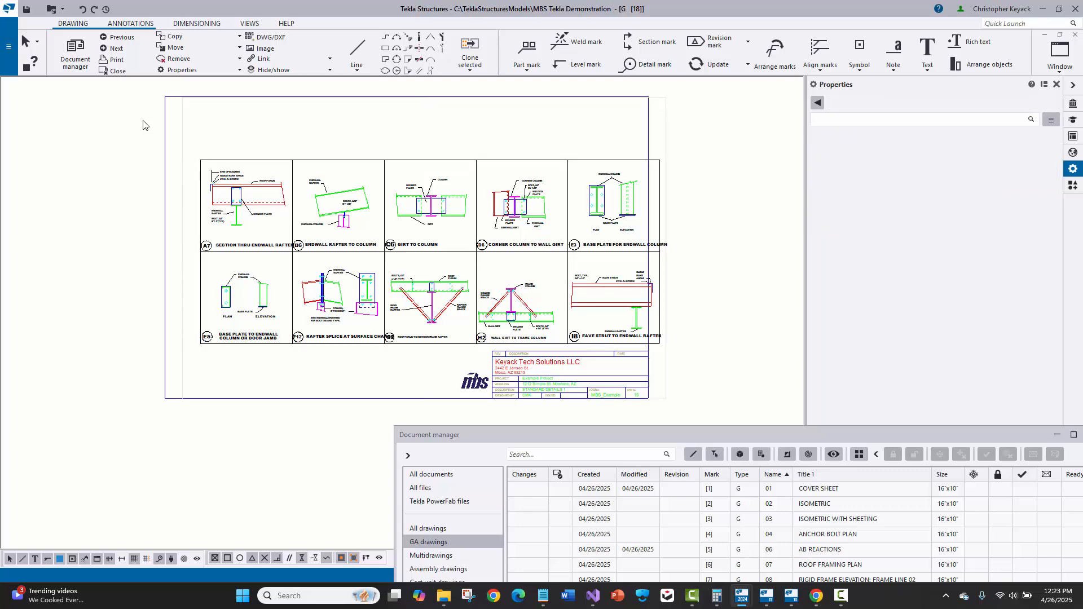
click(1075, 35)
click(283, 335)
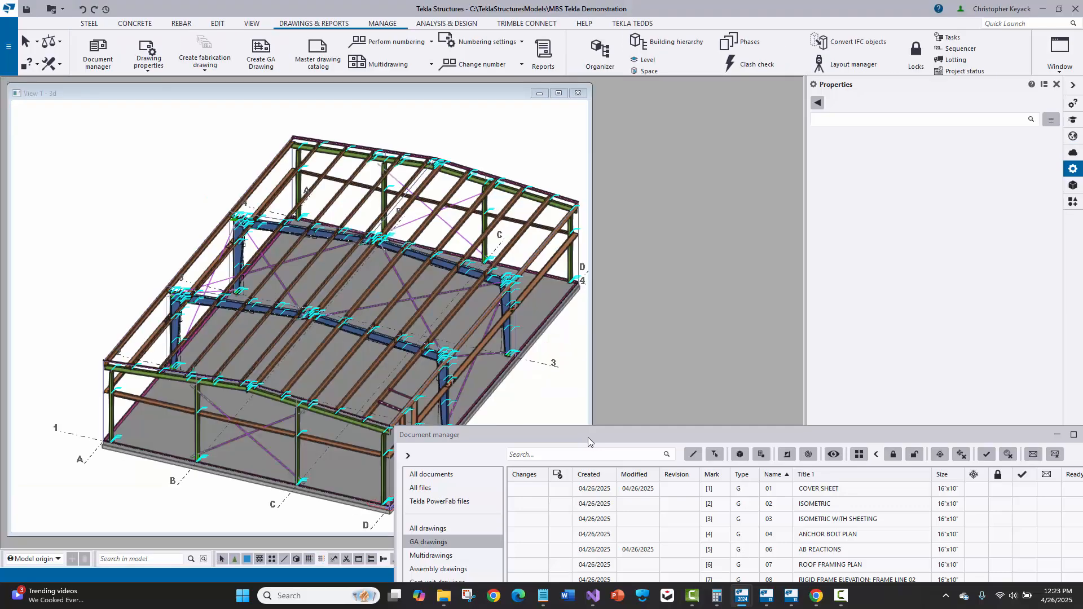
Step: Open the ROOF FRAMING PLAN general arrangement drawing and minimize the document list
drag(588, 438, 370, 152)
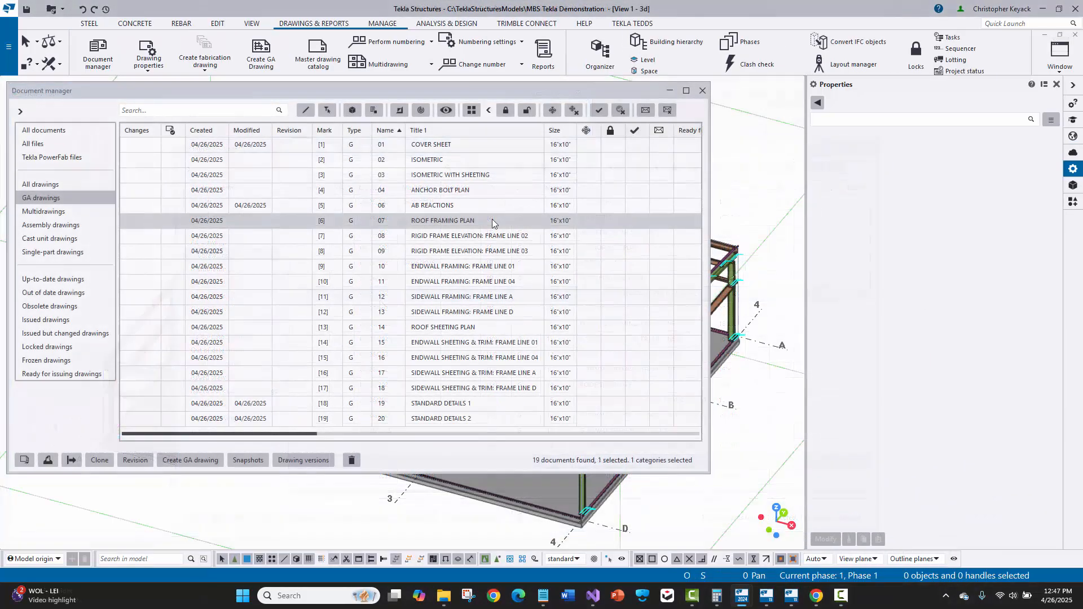
double_click(492, 220)
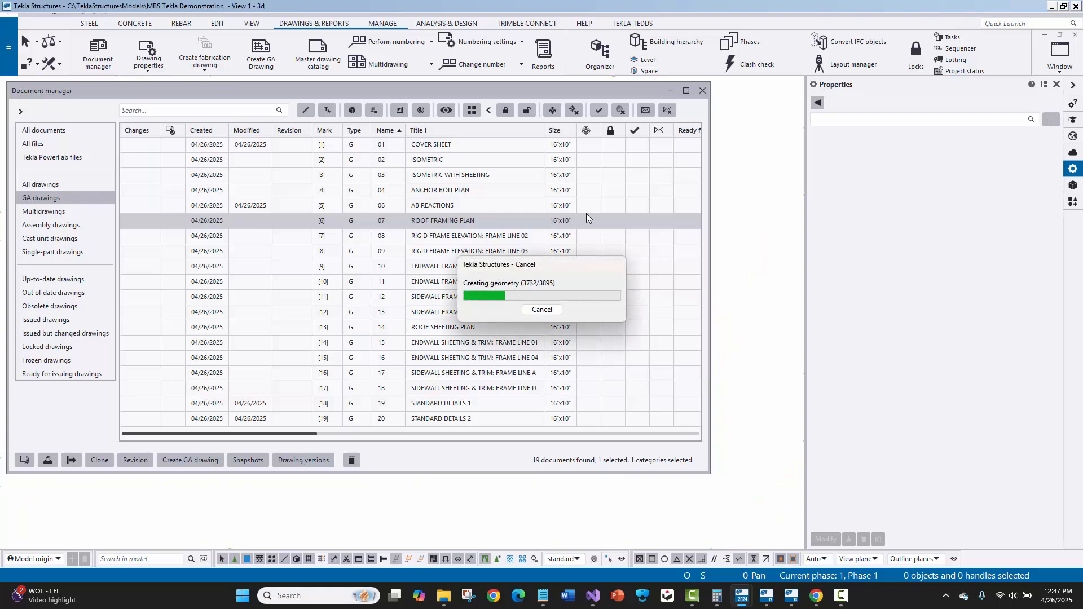
click(669, 91)
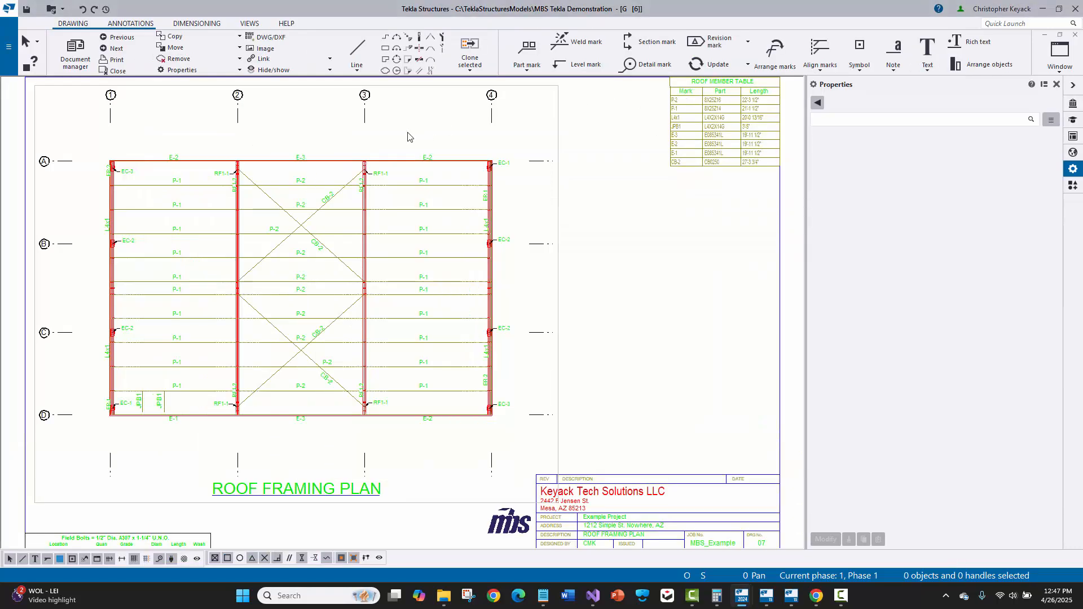
Step: Examine the roof framing plan sheet, including the boundary and properties of its drawing view
click(559, 132)
scroll(559, 131, down, 3)
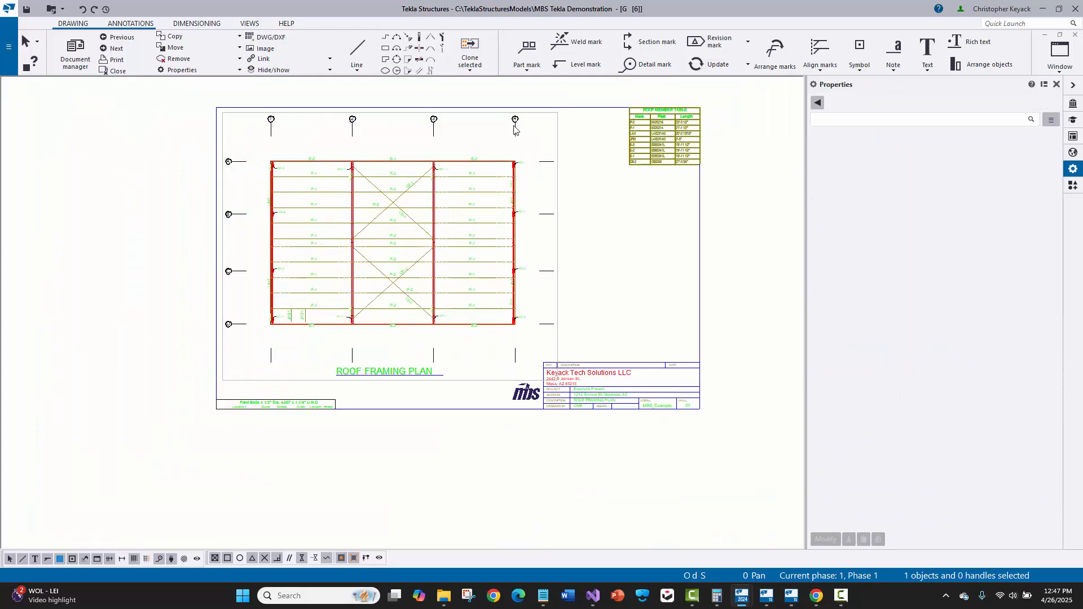
click(515, 127)
click(591, 151)
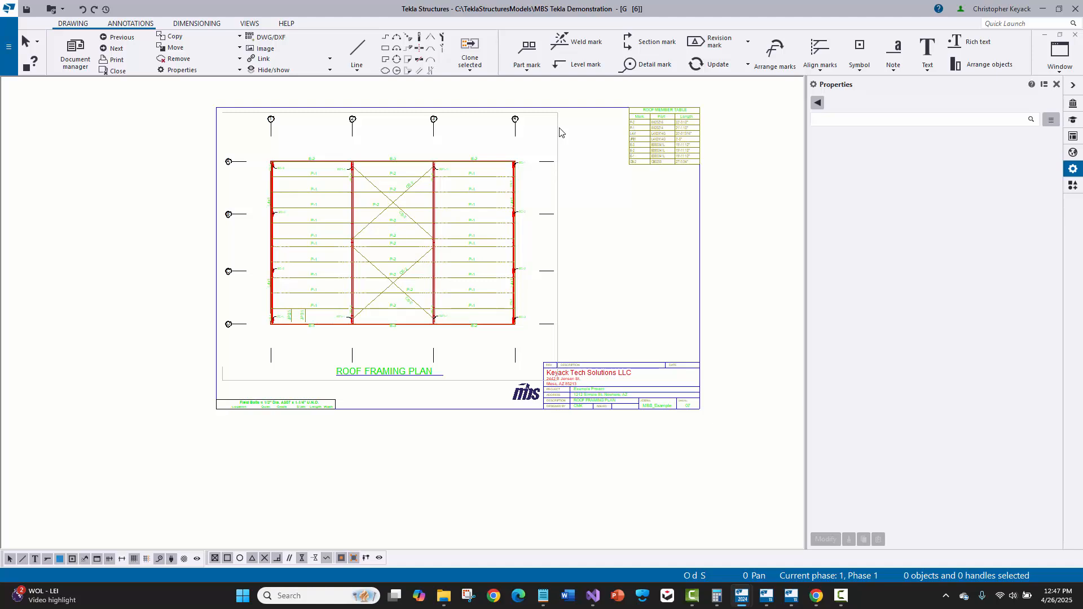
click(450, 135)
mouse_move(17, 88)
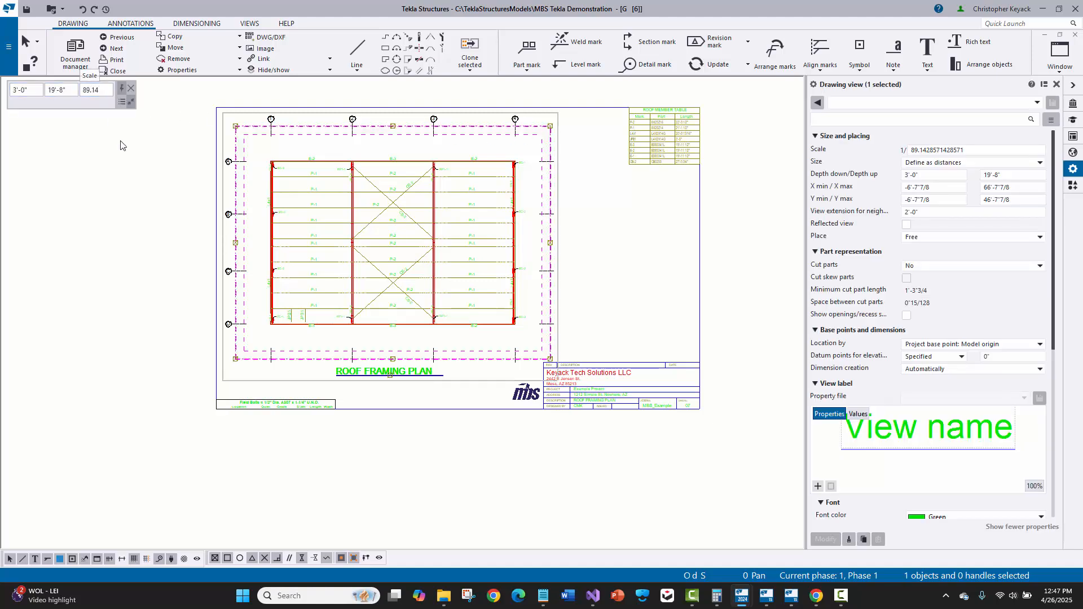
click(129, 170)
scroll(419, 132, up, 3)
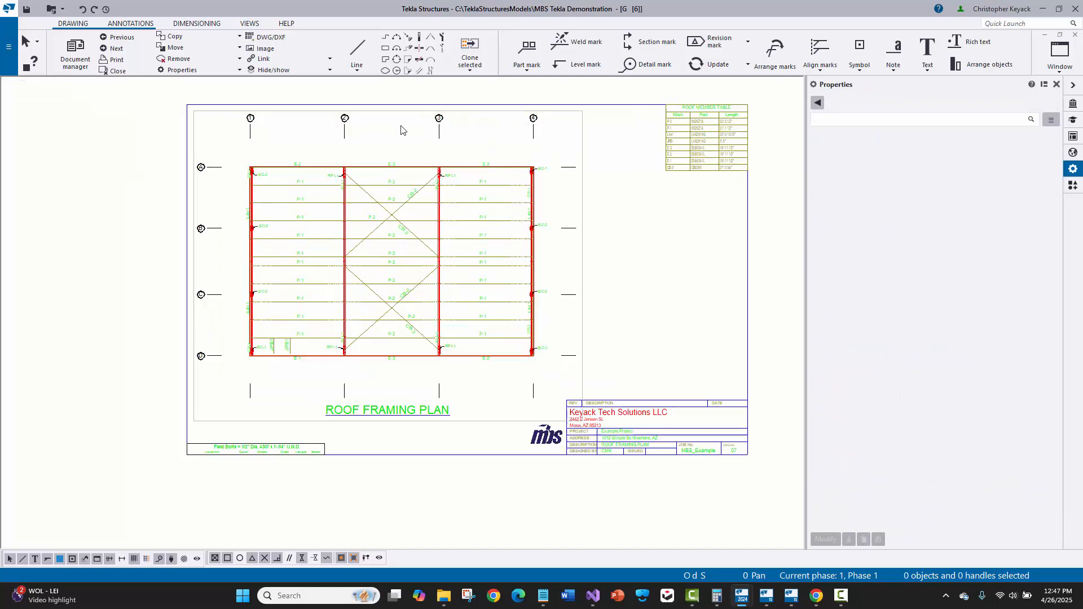
scroll(406, 135, down, 2)
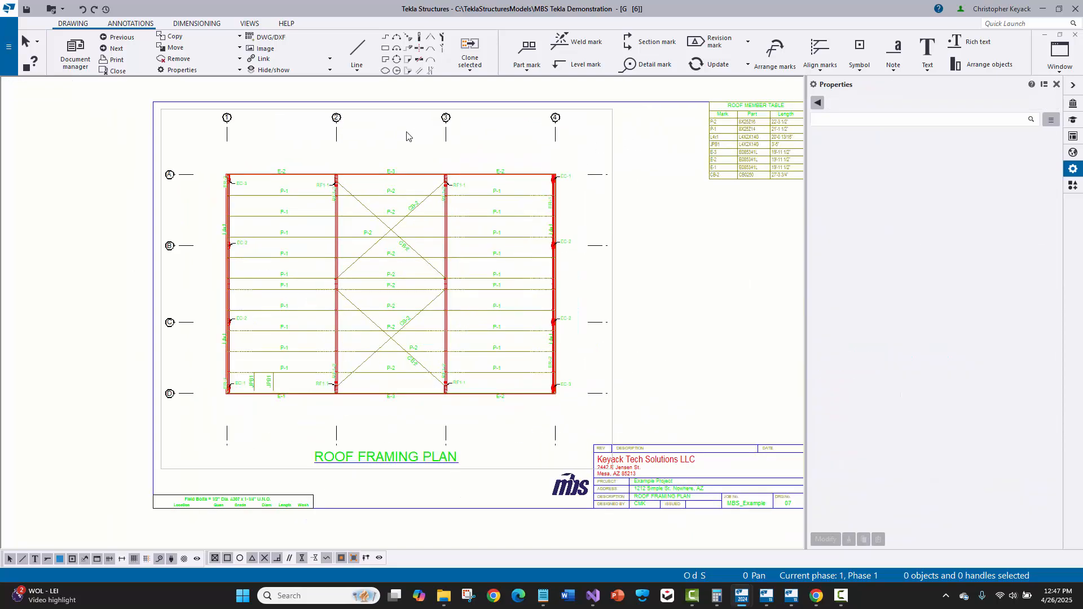
Step: Add dimensions and purlin lap text to the roof framing plan using the Roof framing plan tool with its standard settings
click(1072, 187)
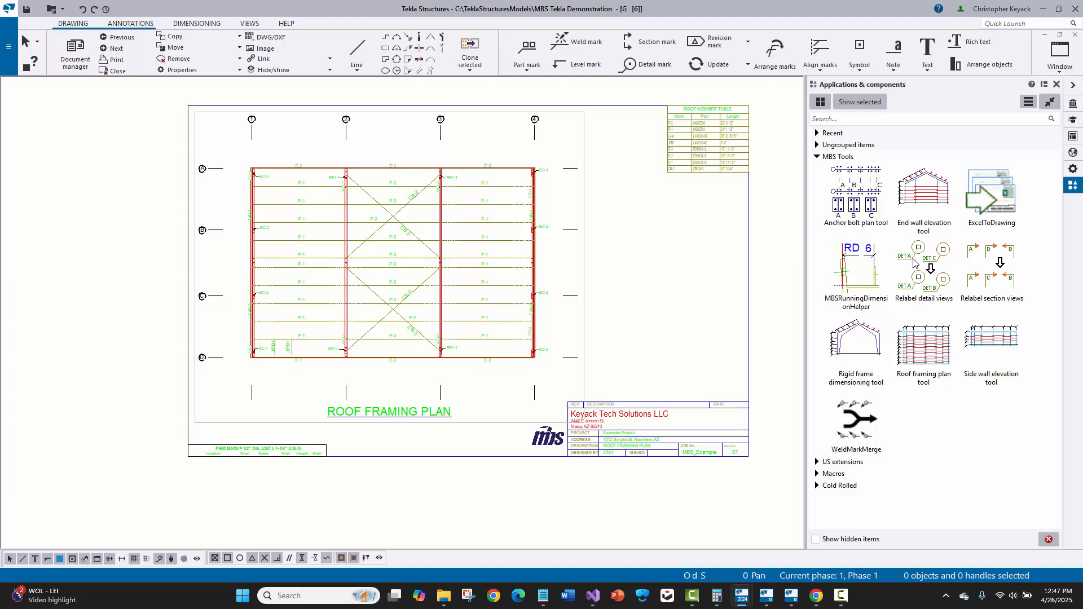
double_click(936, 344)
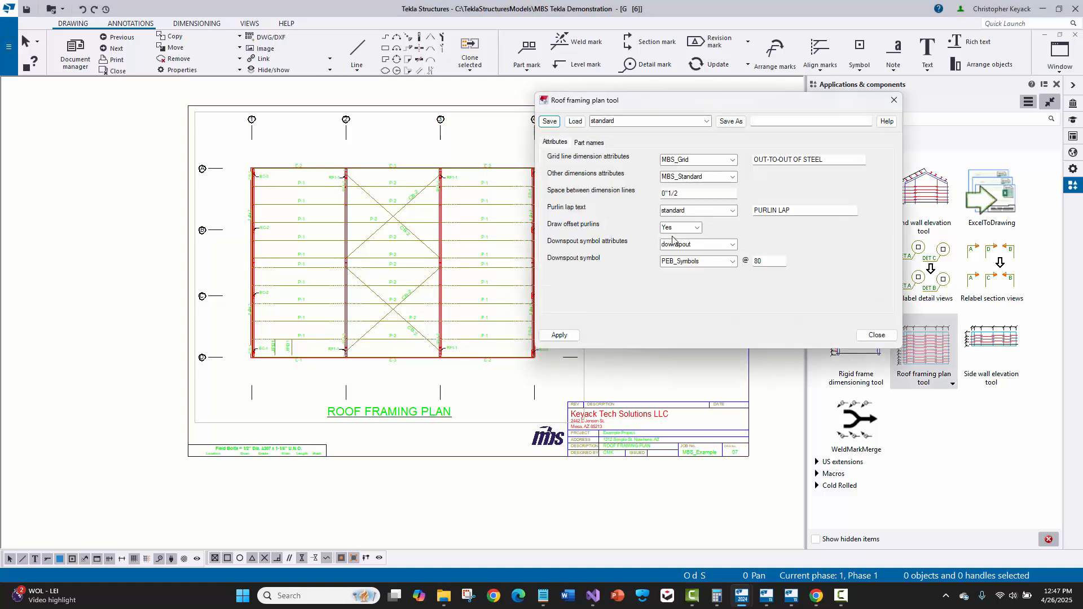
click(567, 336)
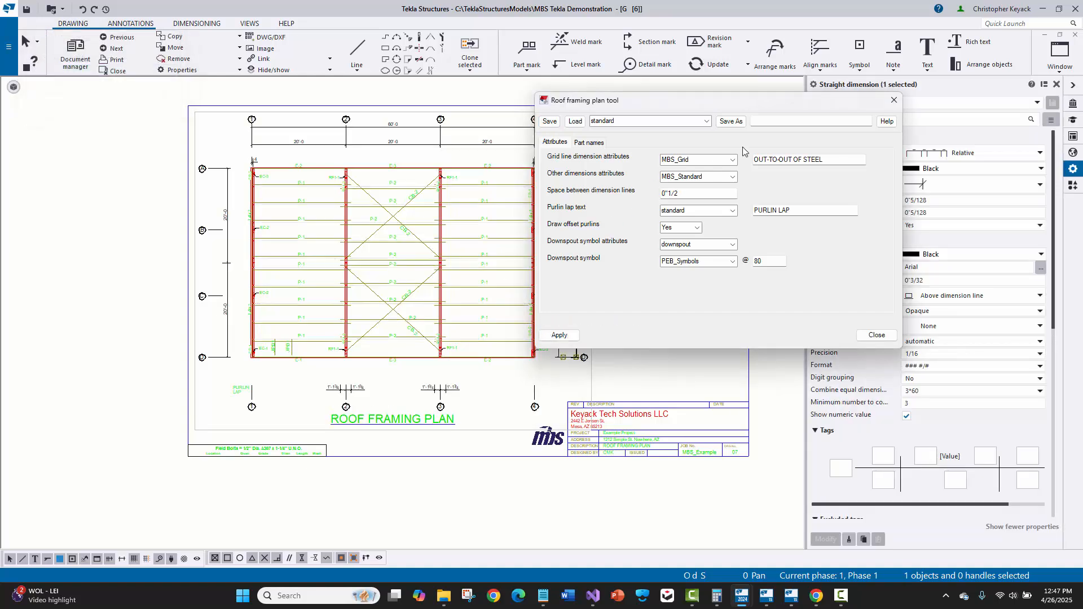
Step: Dismiss the Roof framing plan tool and close the roof framing plan drawing, keeping its changes
click(891, 102)
click(735, 93)
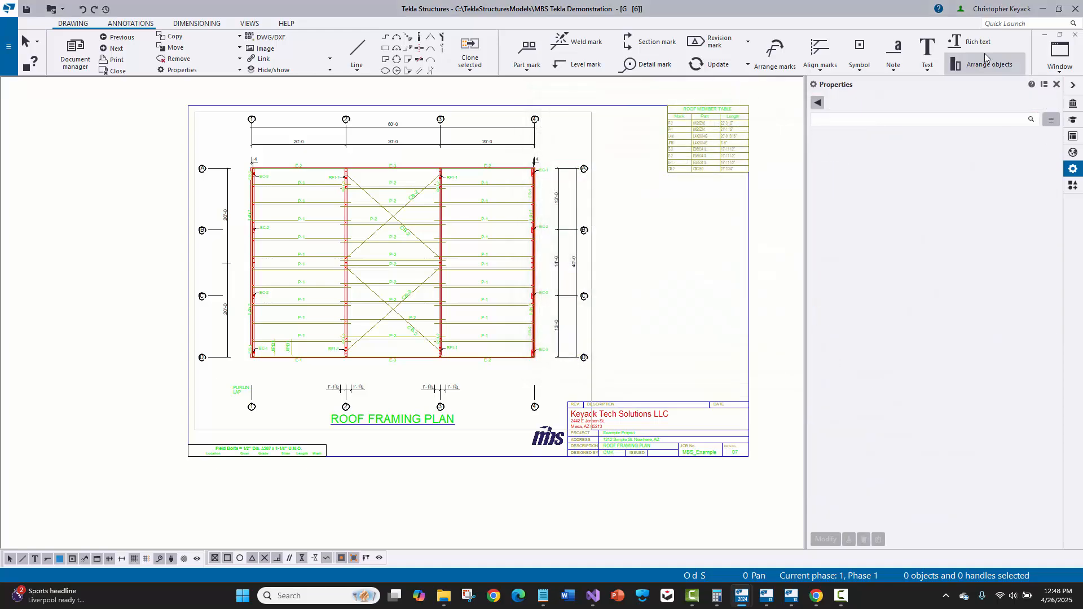
click(1075, 35)
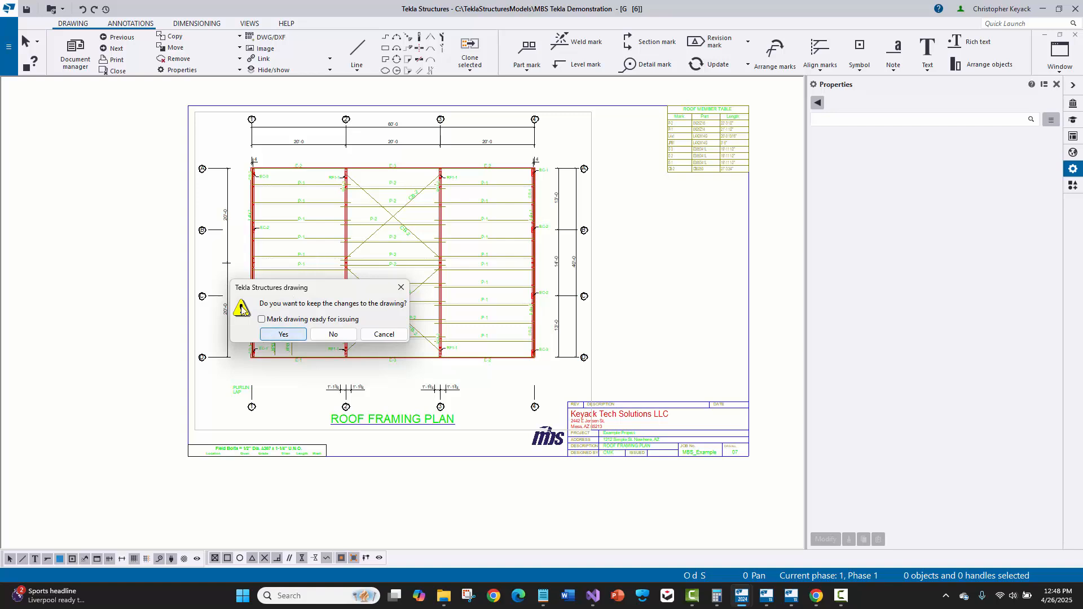
key(Return)
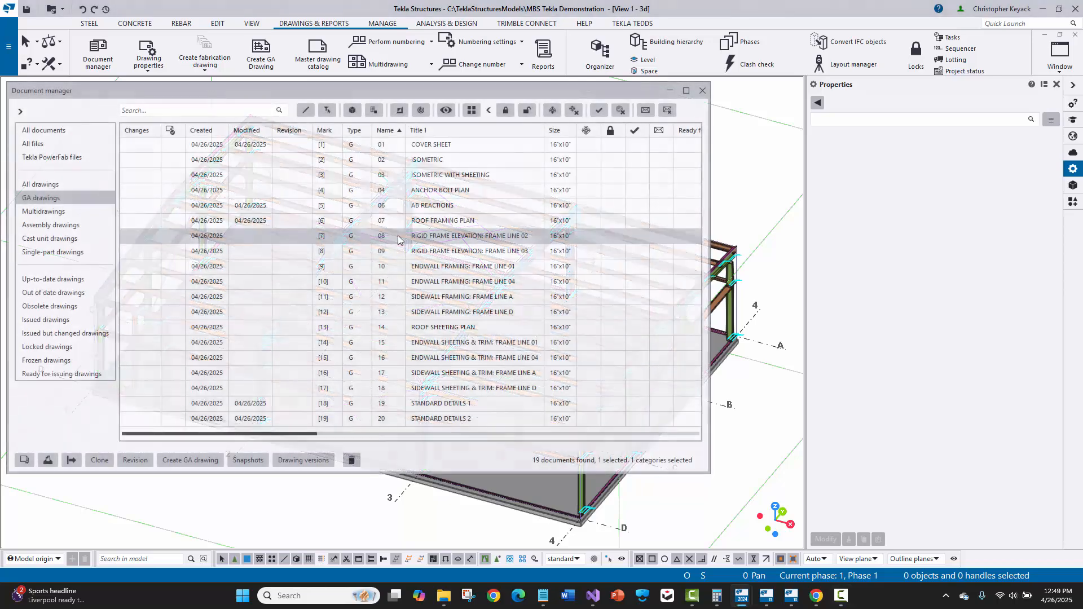
Step: Open the RIGID FRAME ELEVATION: FRAME LINE 02 drawing and check its drawing view boundary
double_click(398, 235)
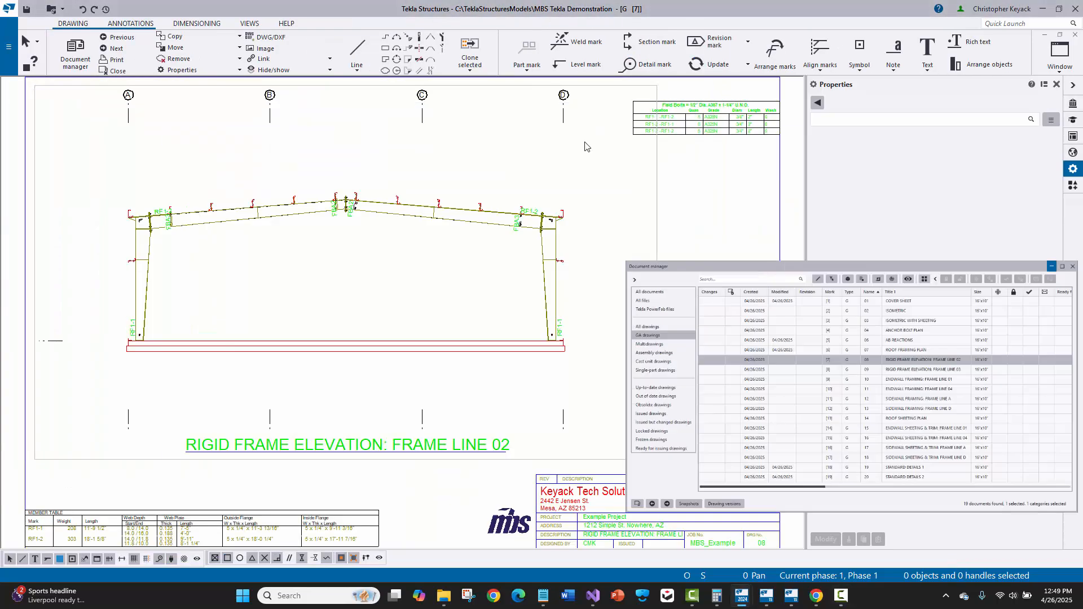
click(658, 168)
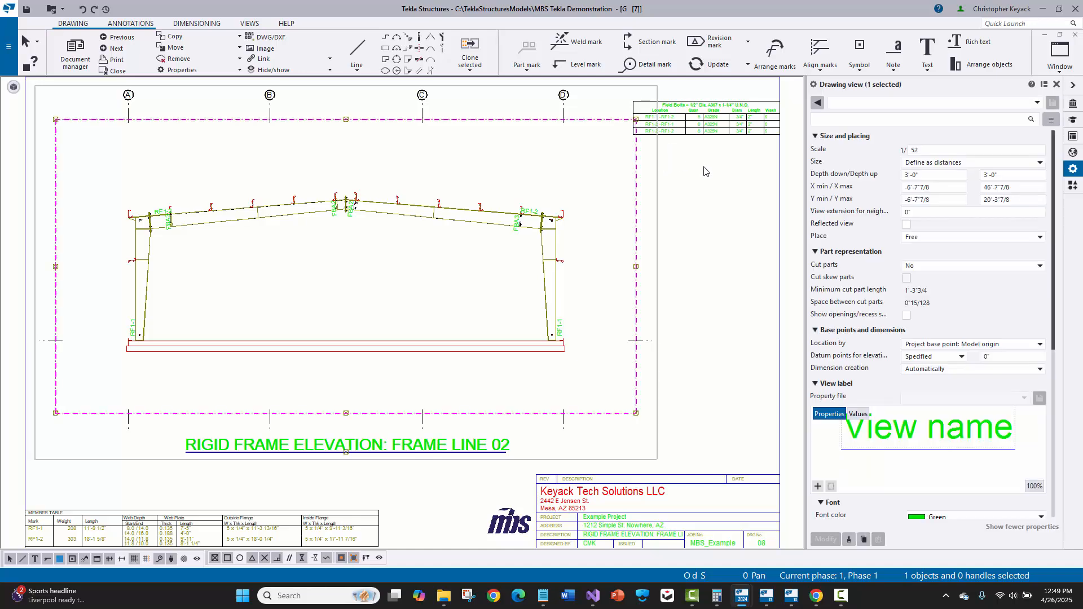
click(704, 171)
Step: Dimension the frame line 02 elevation using the Rigid frame dimensioning tool with its standard settings
click(1073, 186)
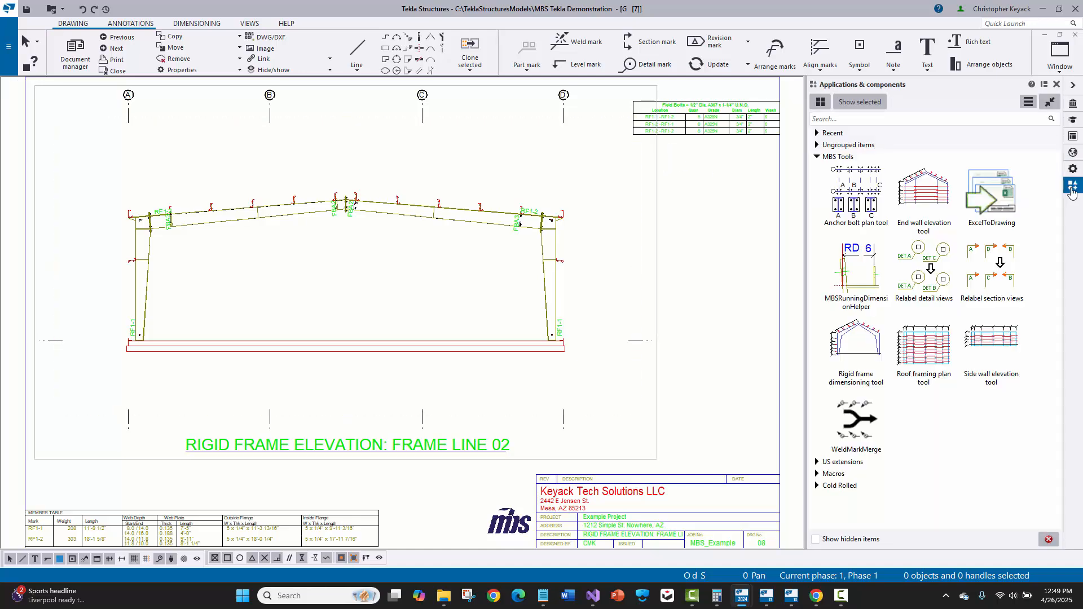
double_click(859, 338)
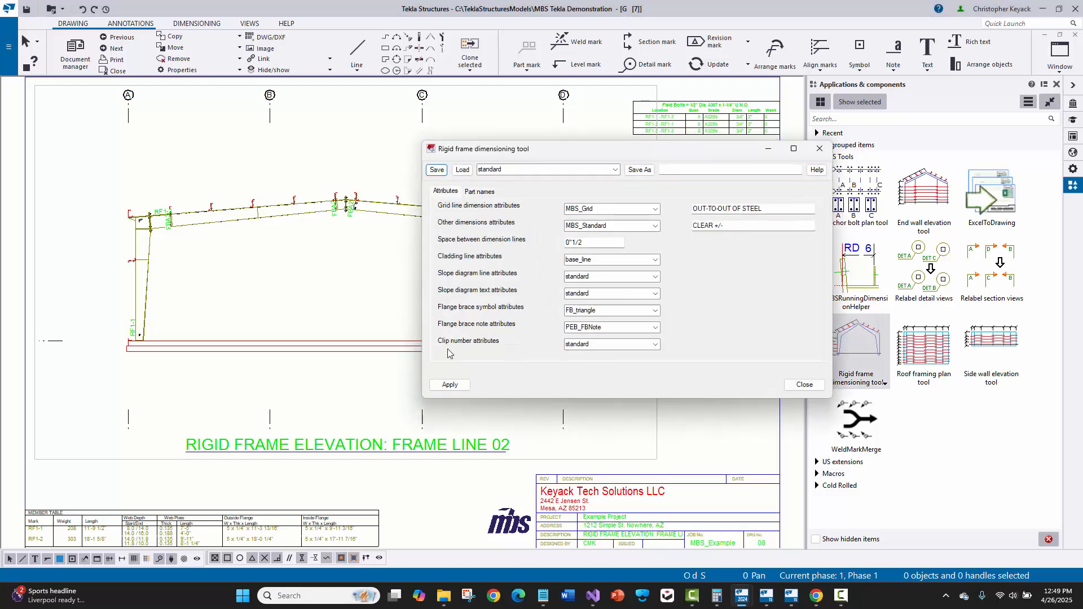
click(449, 385)
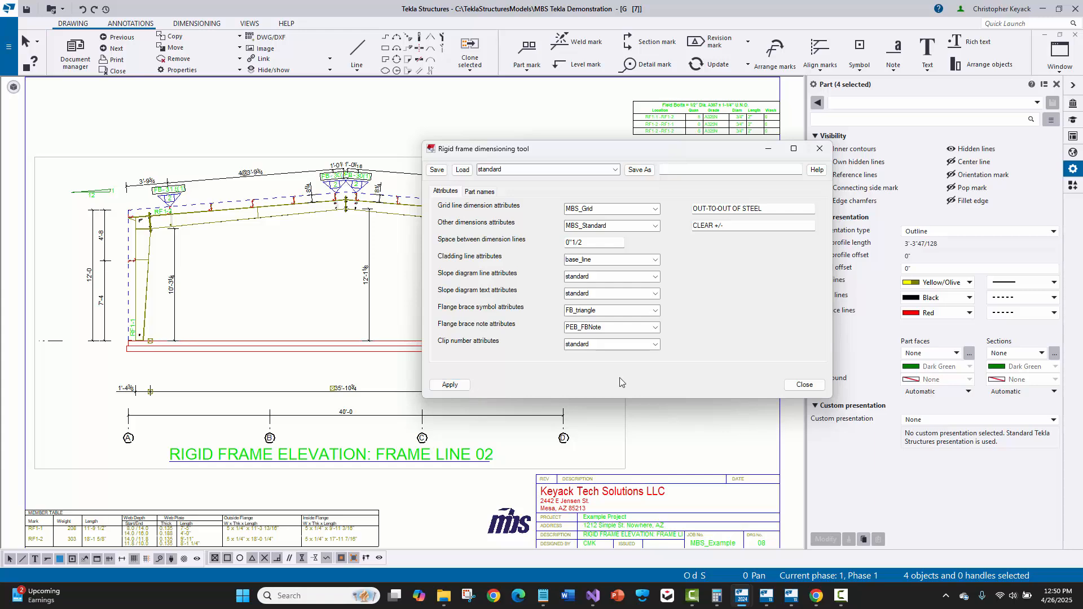
click(811, 389)
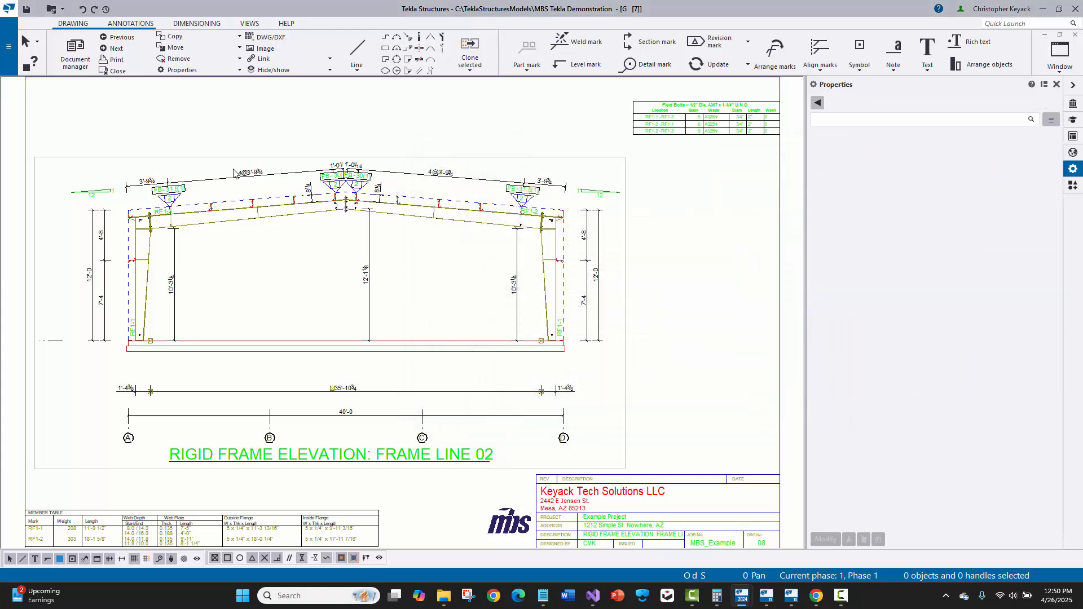
Step: Move the two sloped purlin-spacing dimension lines upward, clear of the flange brace notes above the rafters
drag(251, 174, 249, 158)
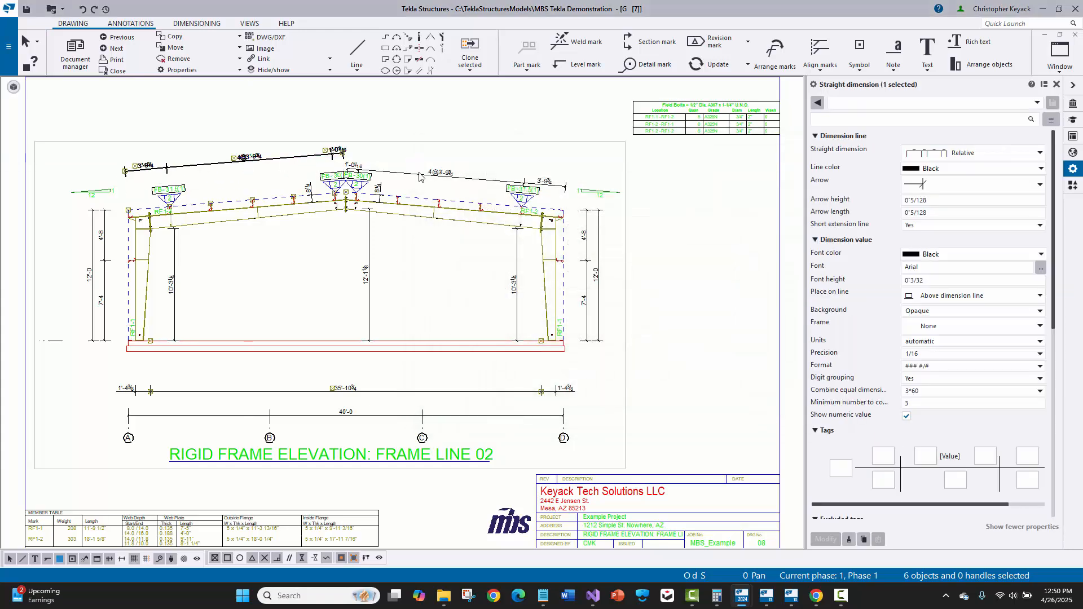
drag(419, 176, 428, 147)
click(424, 189)
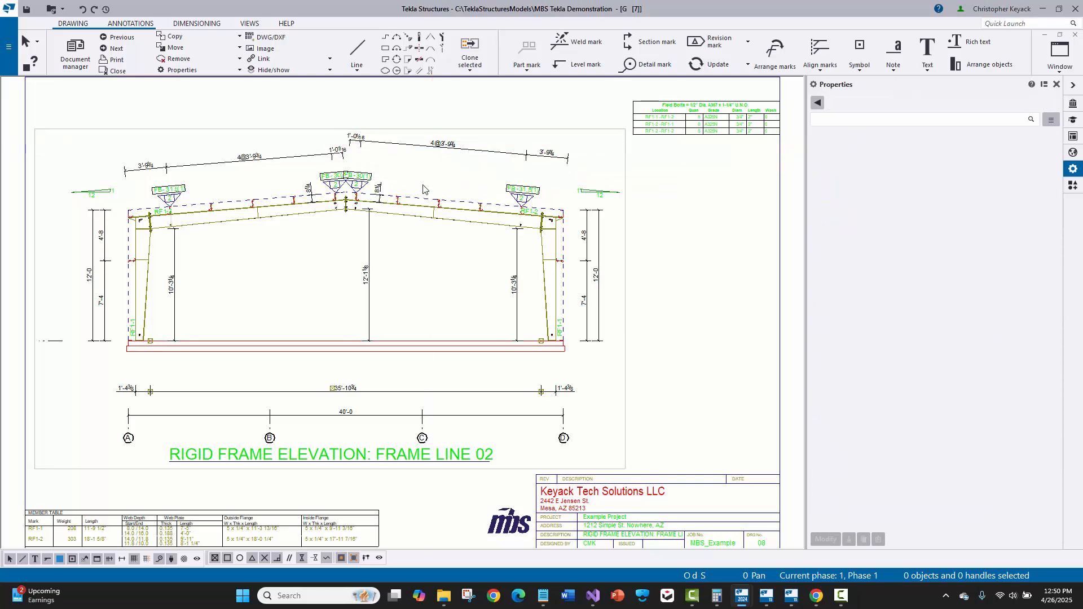
scroll(424, 190, down, 3)
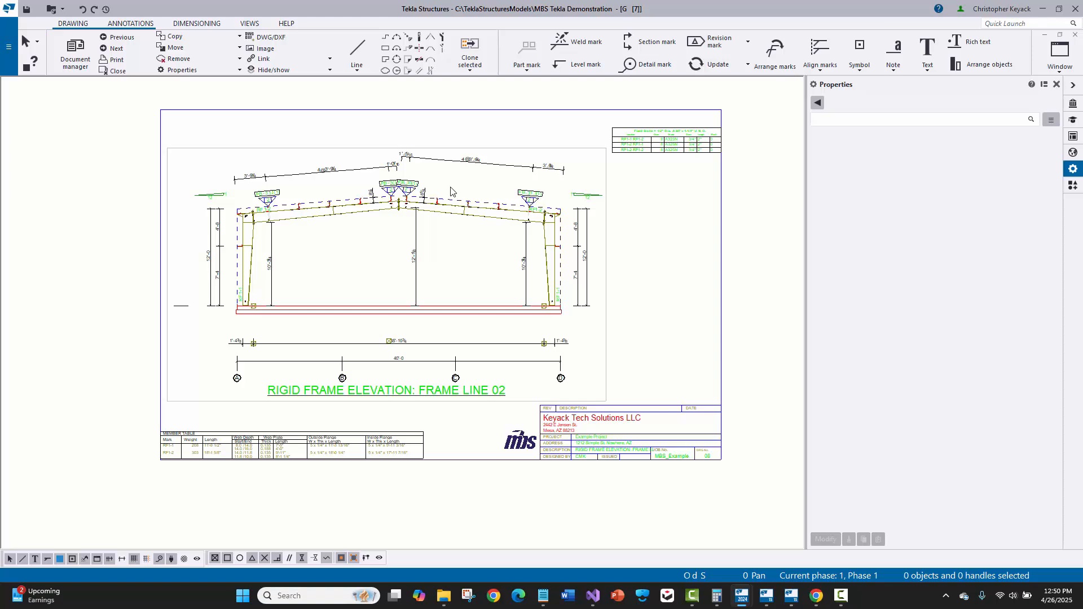
scroll(451, 192, up, 1)
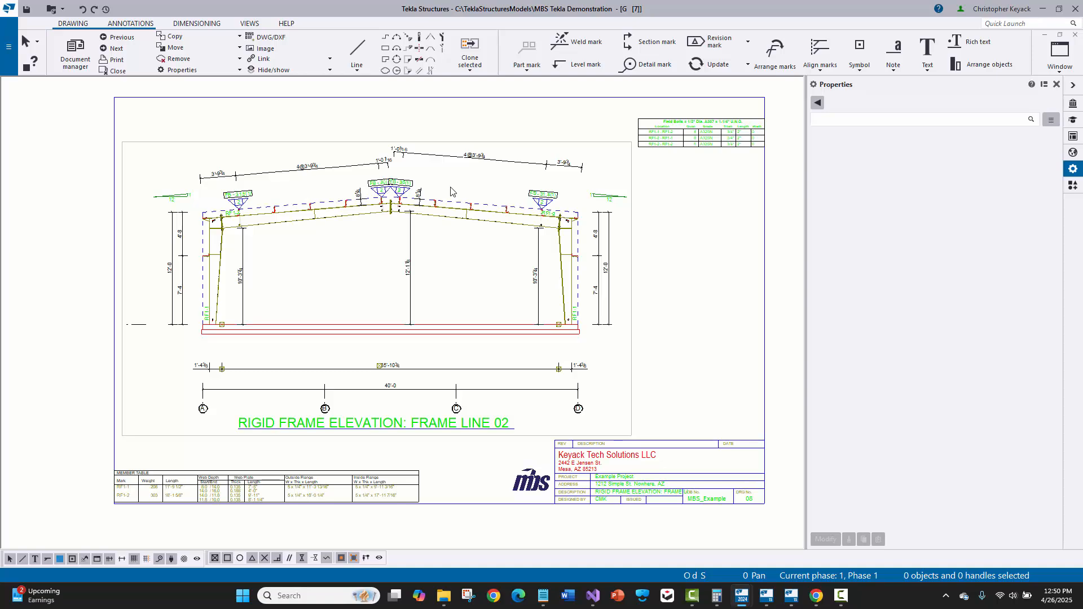
Step: Switch to the ROOF SHEETING PLAN drawing, keeping the changes to the rigid frame elevation, and view the whole sheet
click(75, 54)
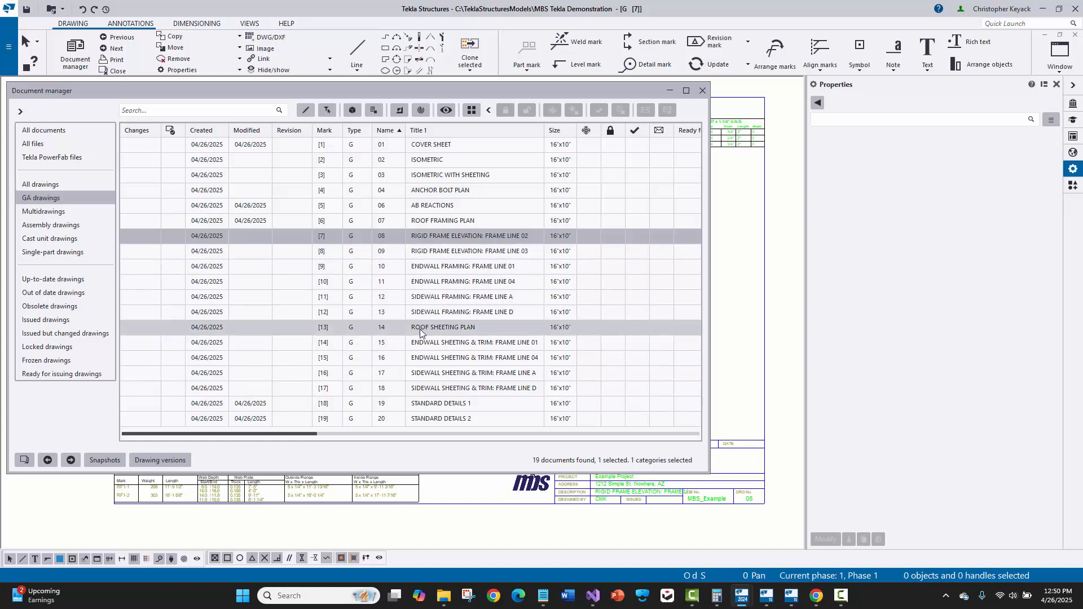
double_click(420, 330)
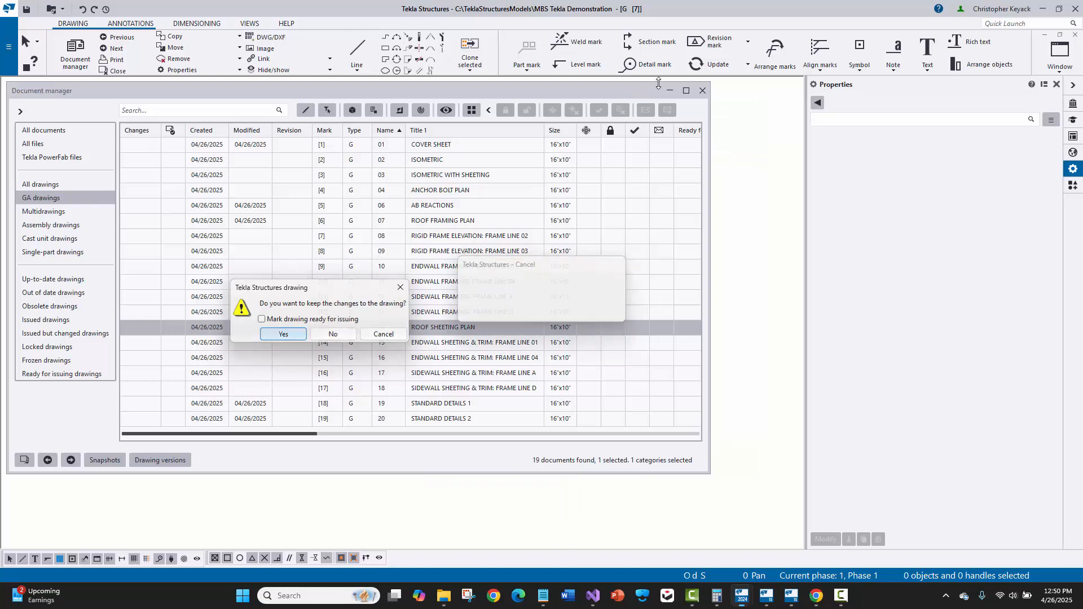
key(Return)
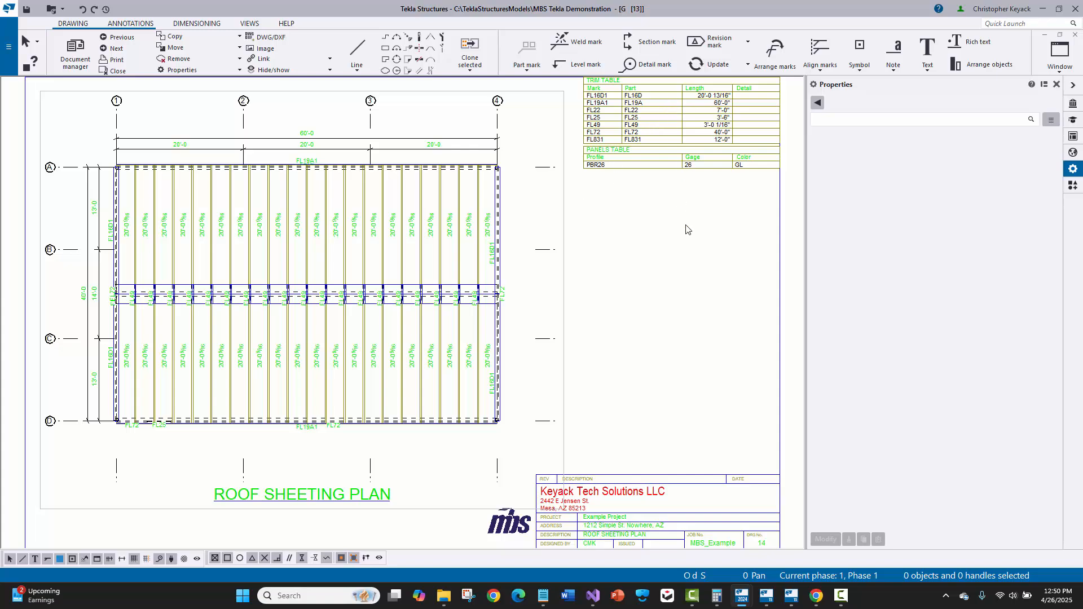
scroll(680, 237, down, 3)
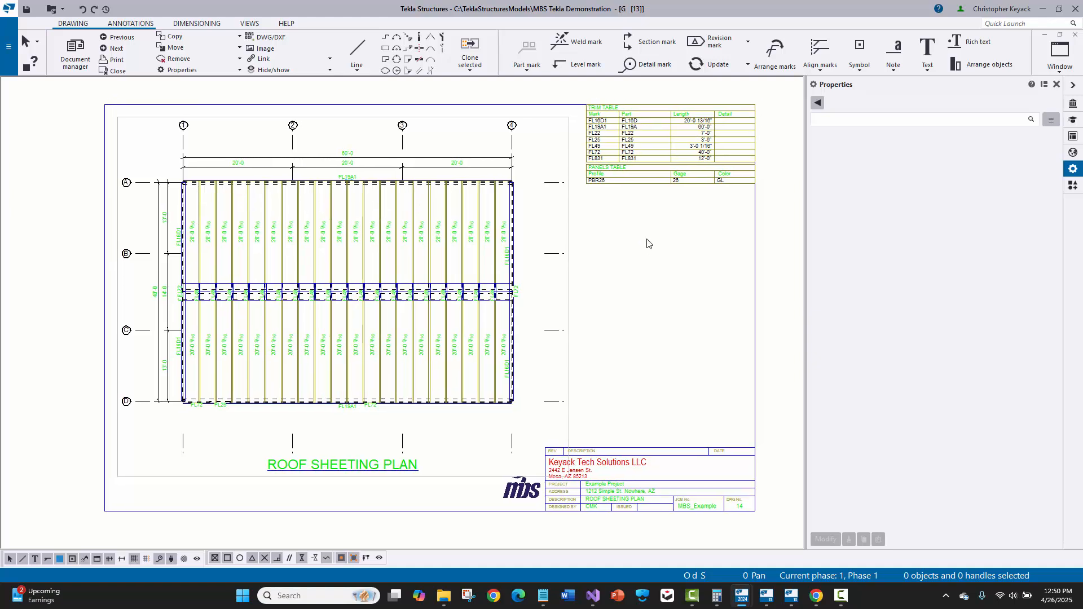